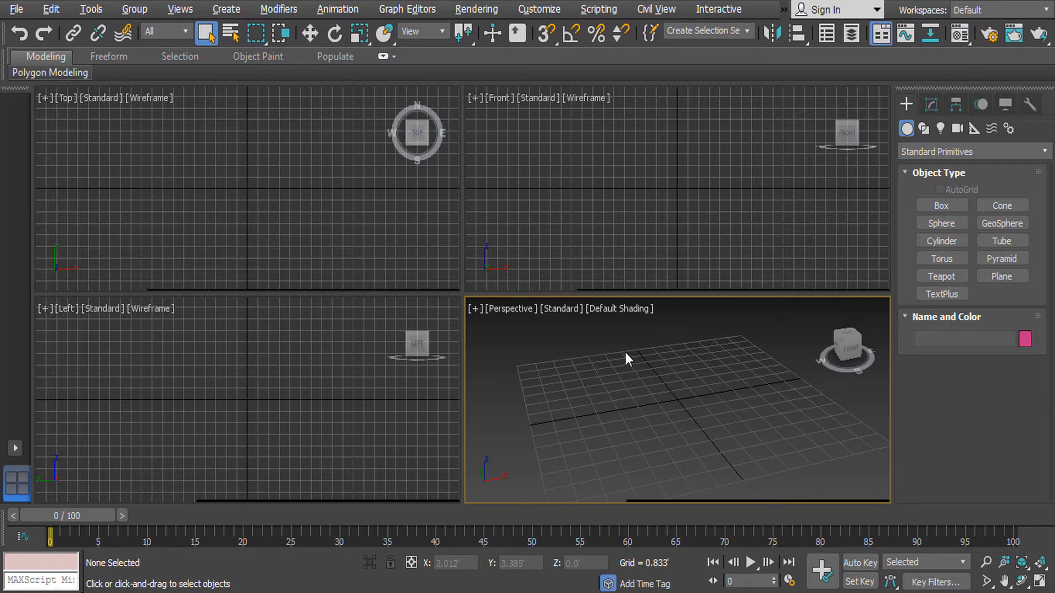
Create a box in the maximized Front view about 14.26' long, 10.12' wide and -1.62' high.
key(alt+w)
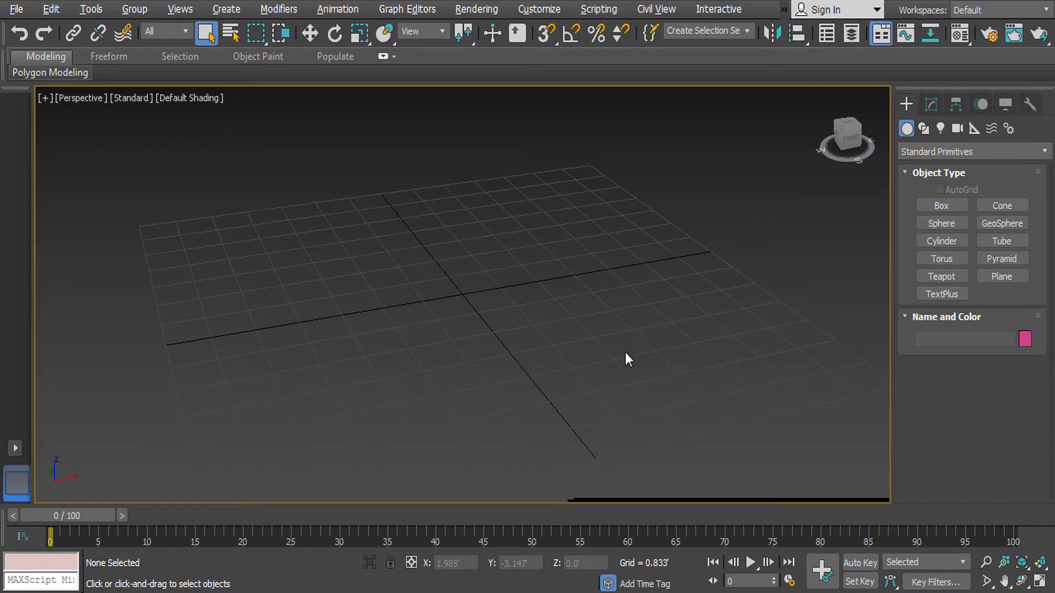
click(925, 103)
click(901, 103)
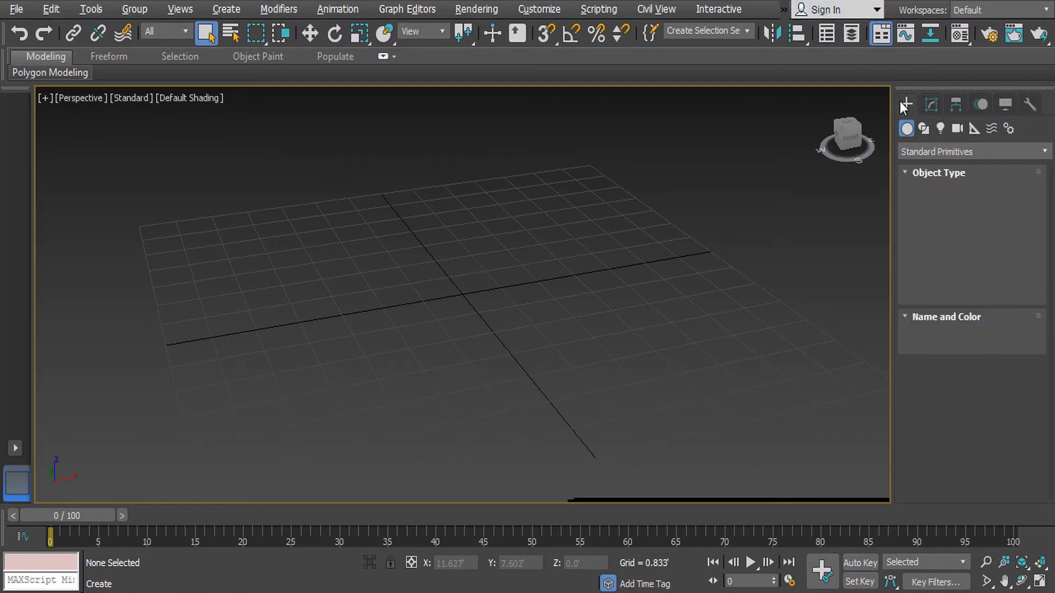
click(950, 207)
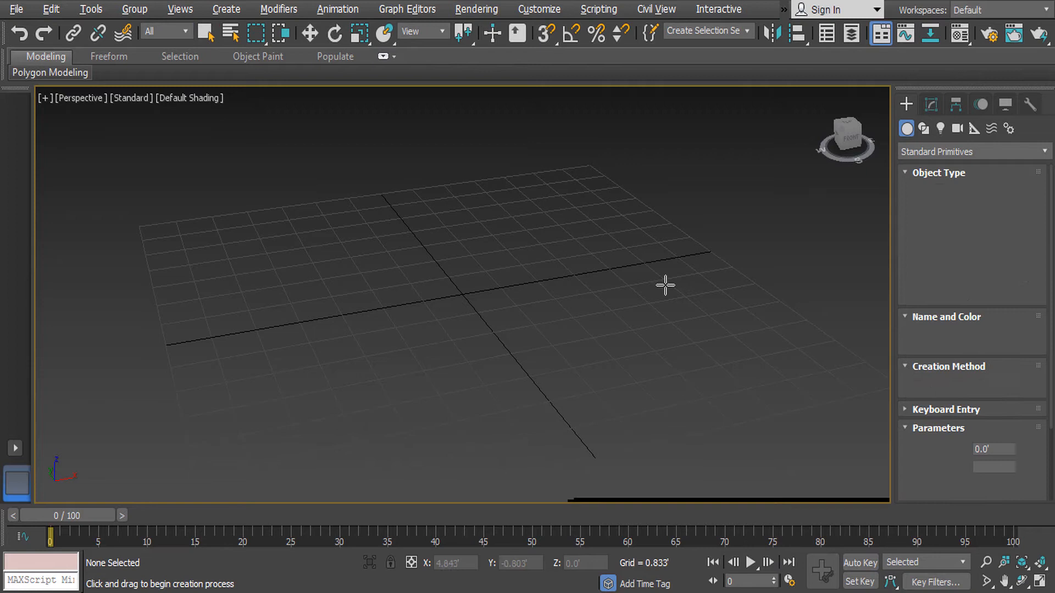
key(f)
scroll(459, 219, up, 2)
drag(428, 148, 561, 402)
drag(599, 431, 615, 429)
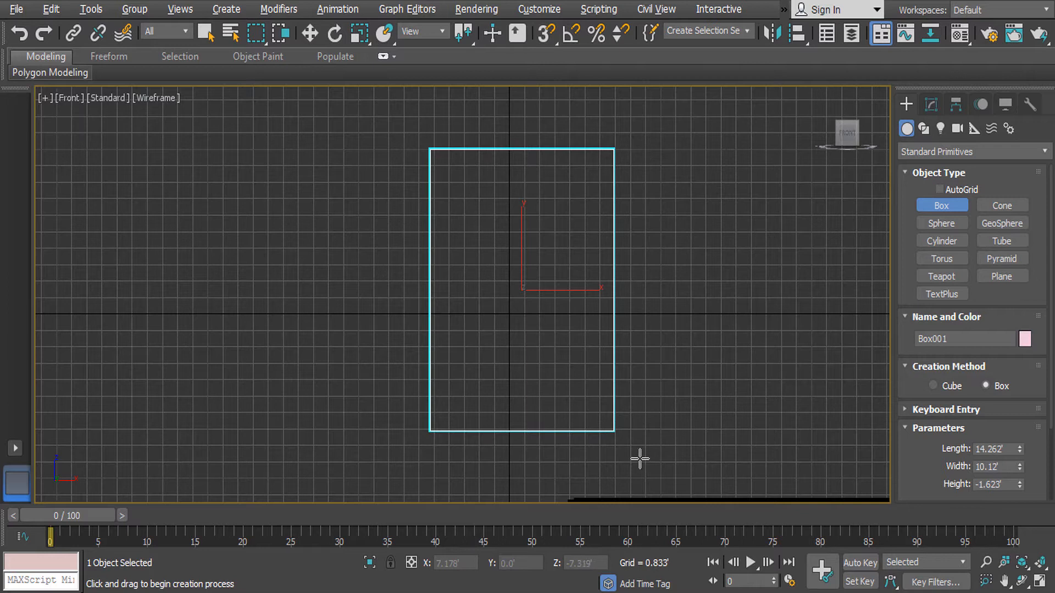
Scale the box's thickness in the Top view to about 36 percent to make a thin panel.
key(t)
key(r)
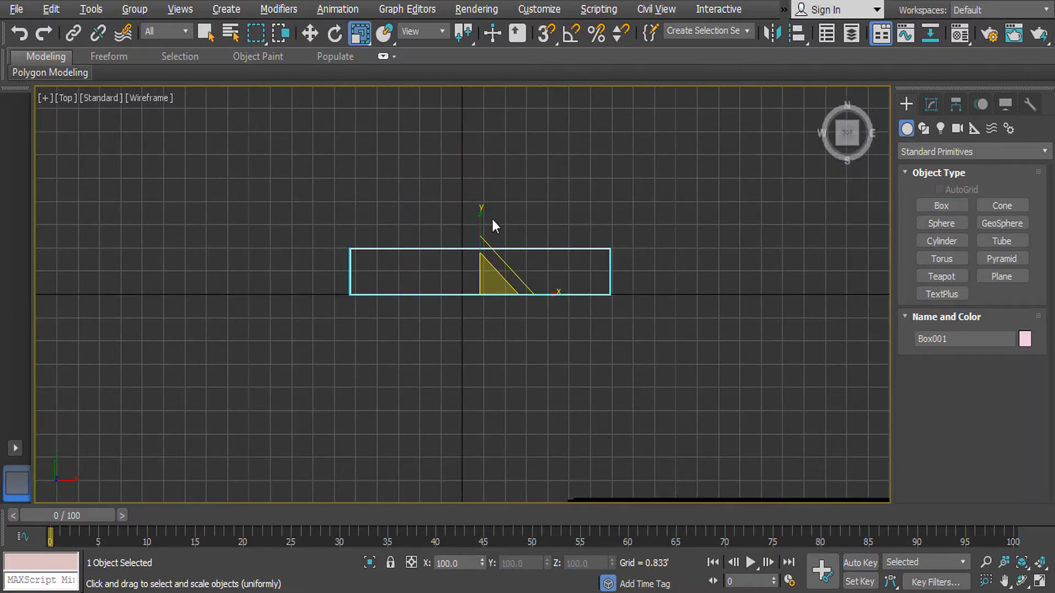
drag(483, 214, 493, 325)
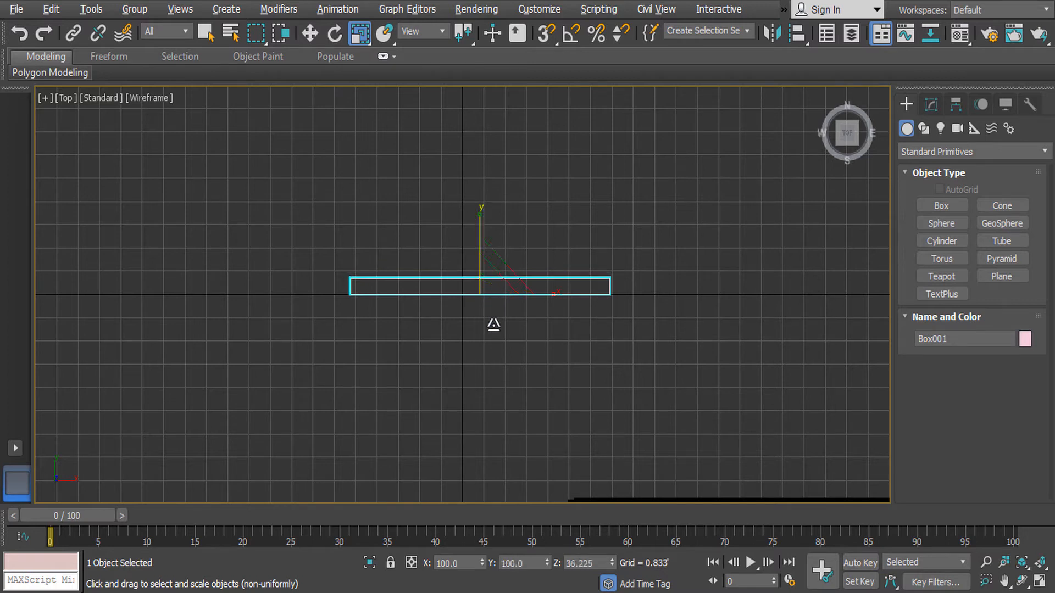
key(f)
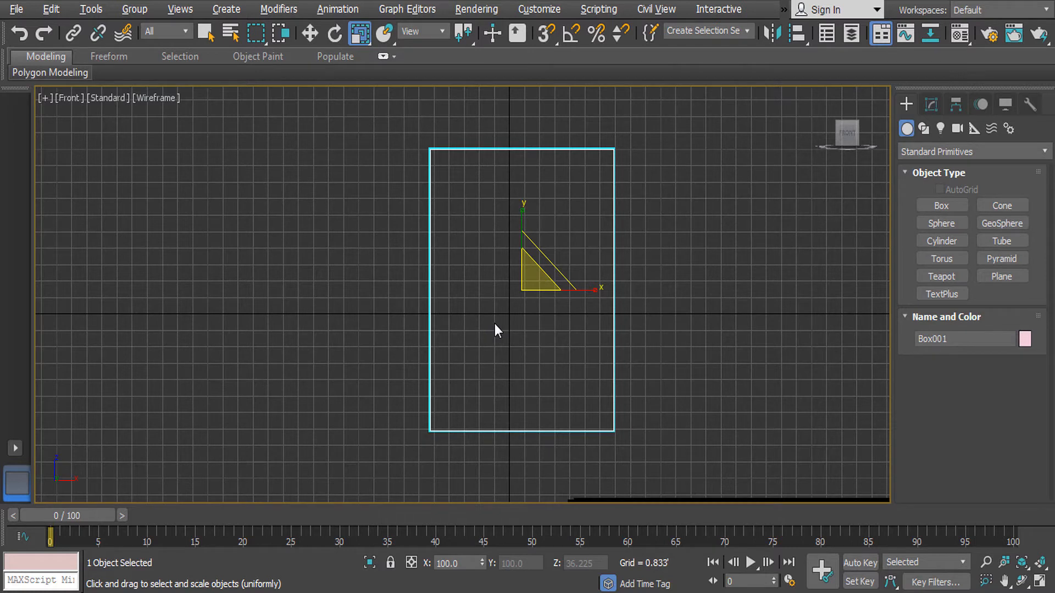
key(t)
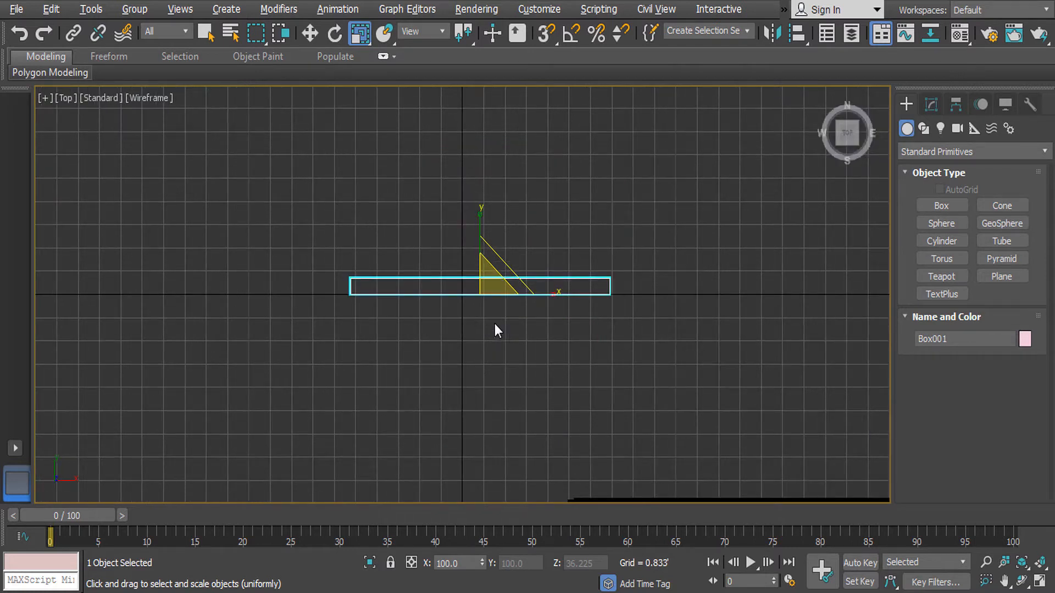
key(f)
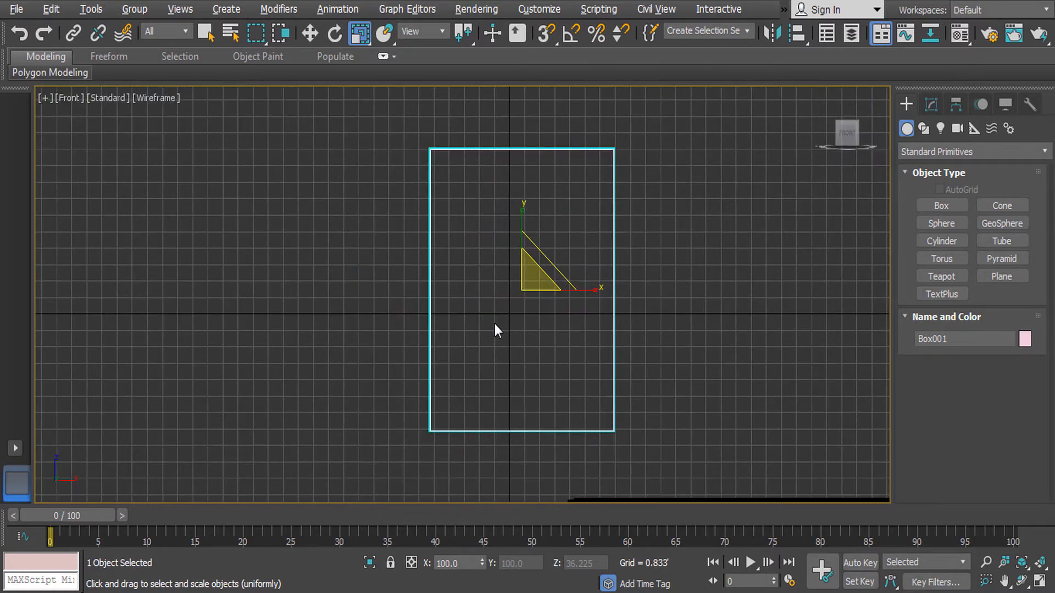
Enable pivot-only editing for the box and move its pivot above the box's top edge, to Z about 9.91'.
key(w)
click(931, 103)
click(908, 104)
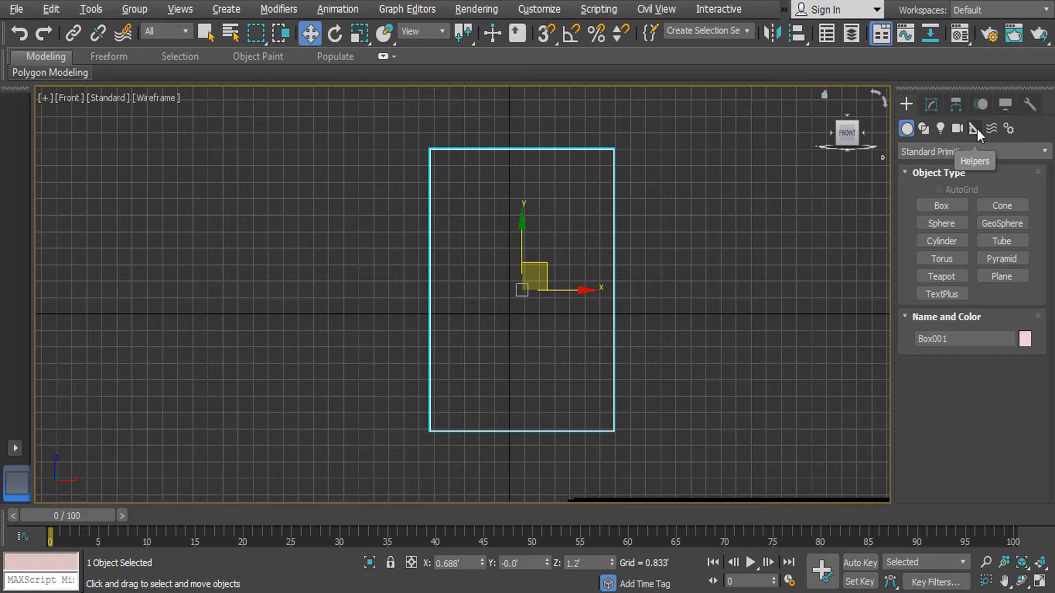
click(957, 104)
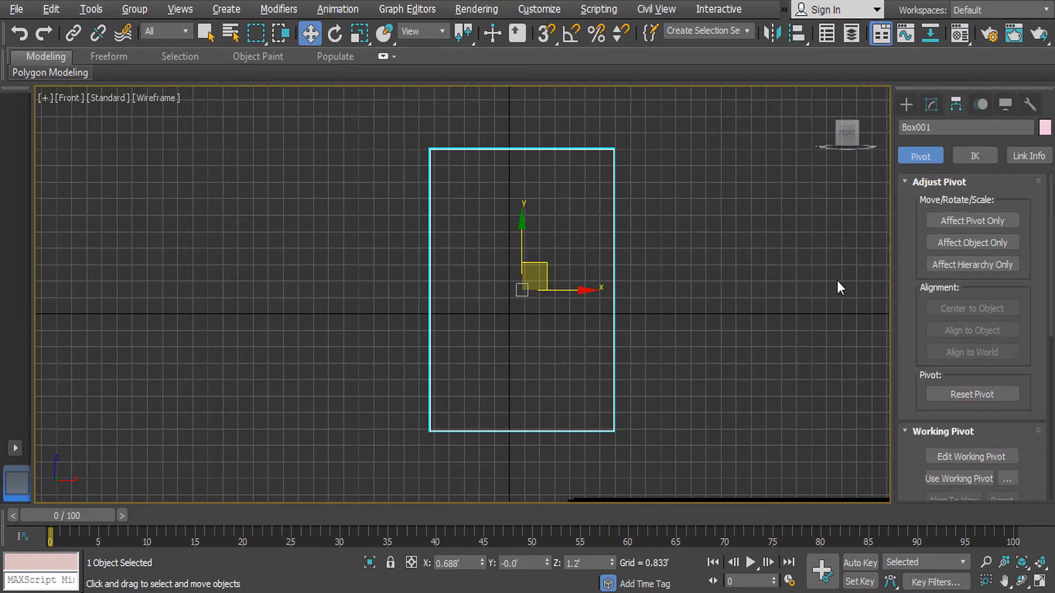
click(986, 220)
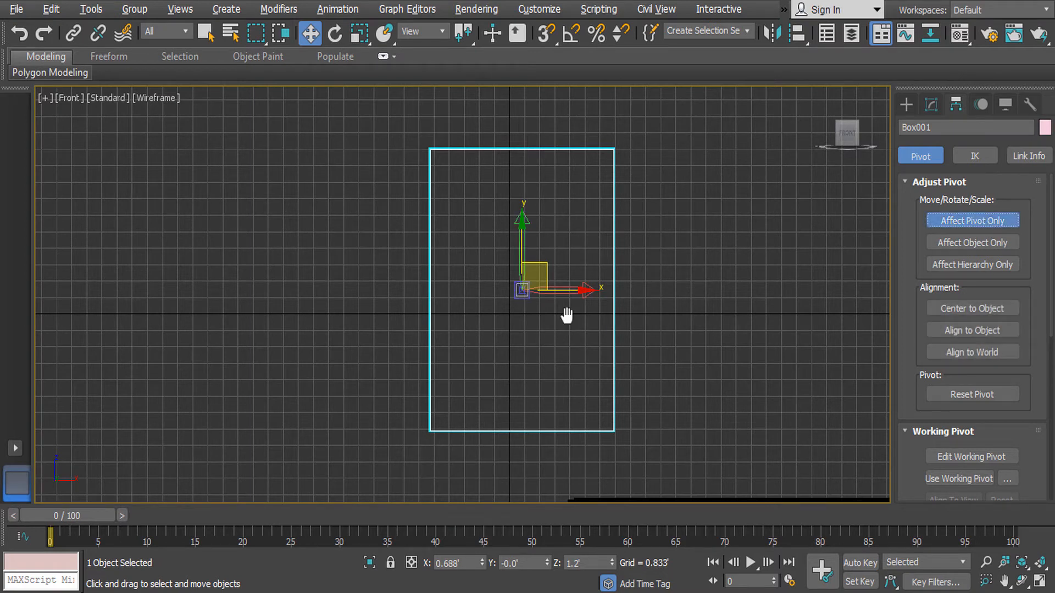
middle_drag(567, 316, 515, 319)
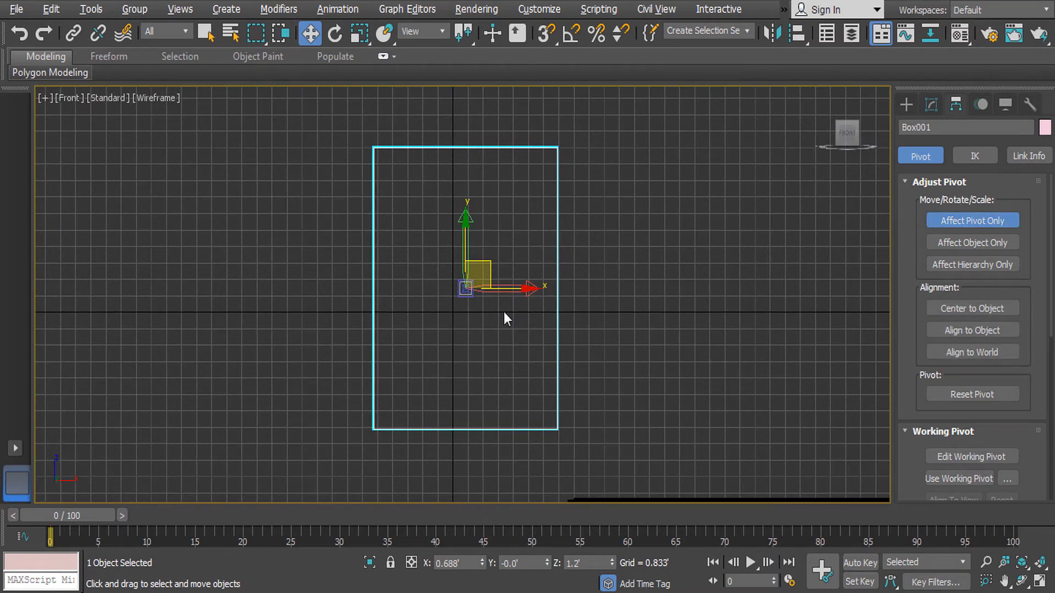
drag(459, 302, 482, 99)
middle_drag(480, 215, 481, 292)
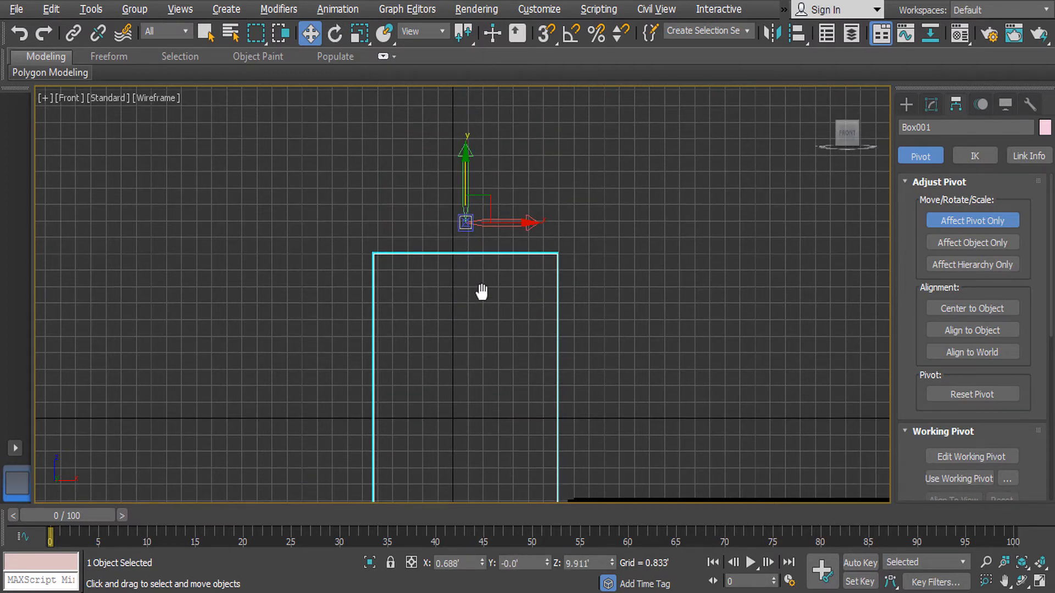
Move the pivot to the middle of the box's right edge, at about X 5.8', Z 0.89', and end pivot editing.
key(ctrl+s)
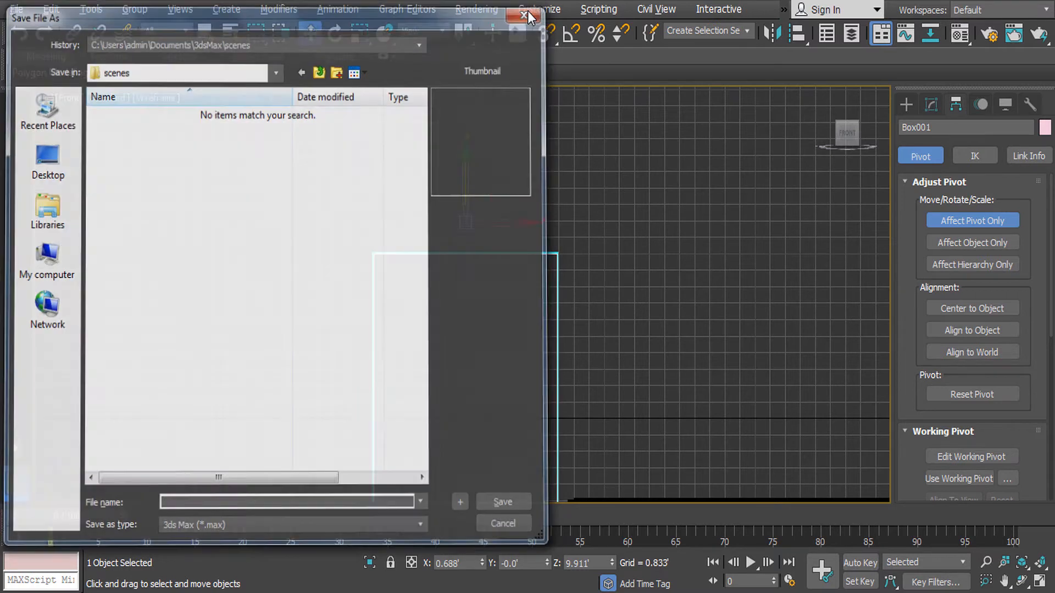
click(529, 9)
drag(467, 192, 459, 330)
drag(467, 281, 467, 193)
middle_drag(467, 284, 501, 188)
drag(519, 185, 603, 193)
drag(545, 127, 544, 305)
scroll(548, 363, up, 2)
middle_drag(548, 363, 492, 313)
drag(528, 314, 541, 313)
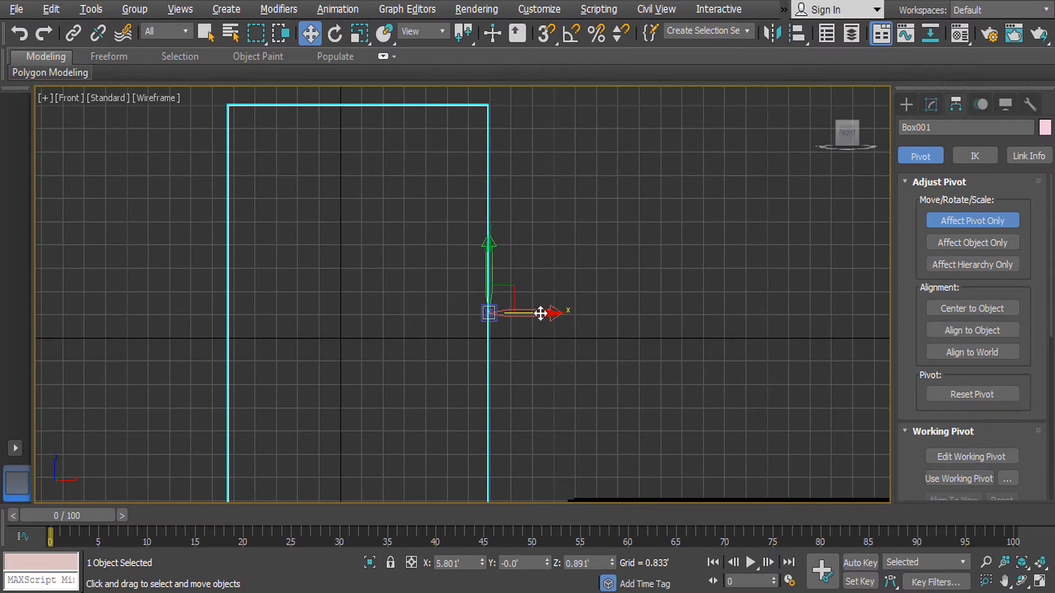
click(979, 222)
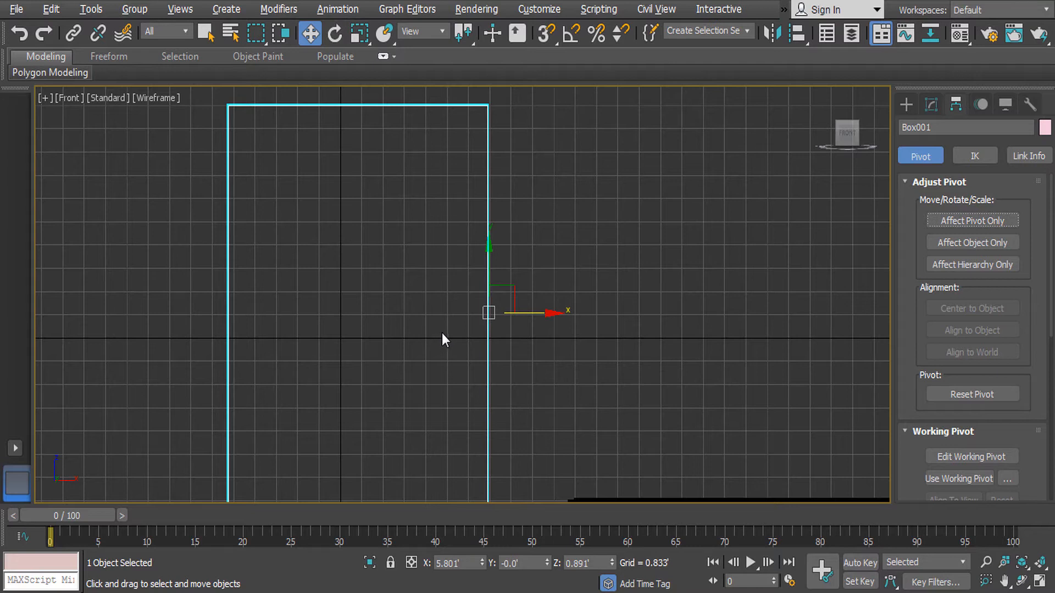
Display the Front view shaded and frame the whole box in the Perspective view.
key(F3)
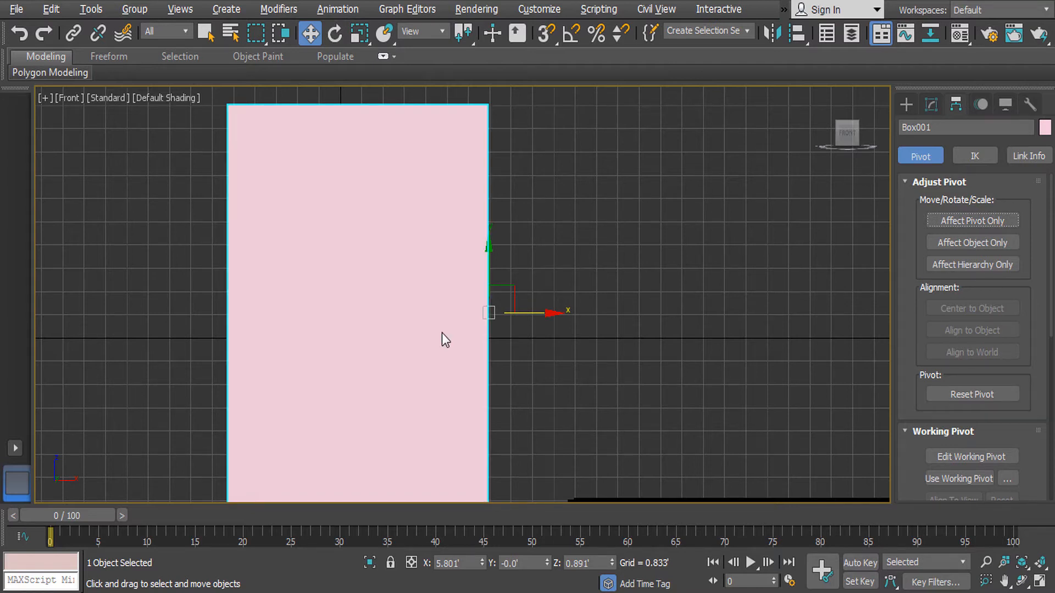
key(p)
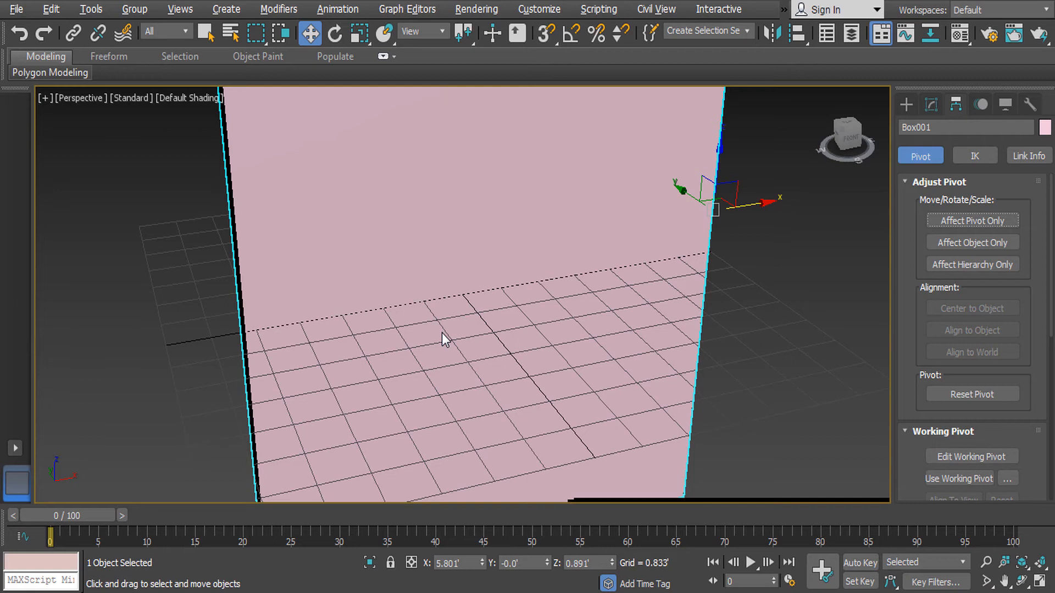
middle_drag(536, 333, 504, 364)
scroll(503, 363, down, 3)
Try rotating the box around its right-edge pivot in the Perspective and Front views, undoing the rotation.
key(e)
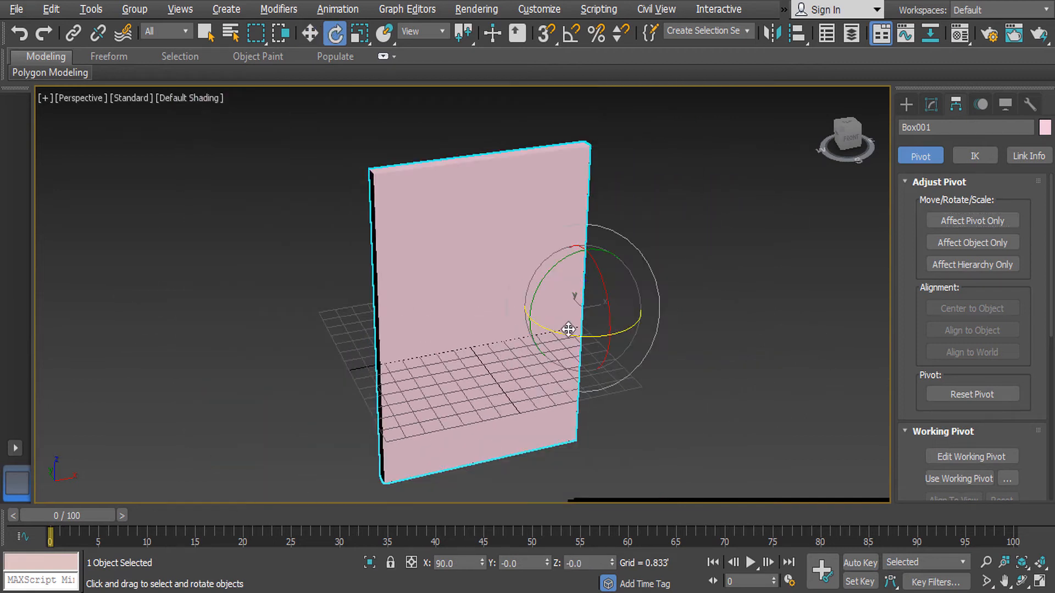
alt+middle_drag(619, 337, 599, 343)
drag(624, 344, 534, 326)
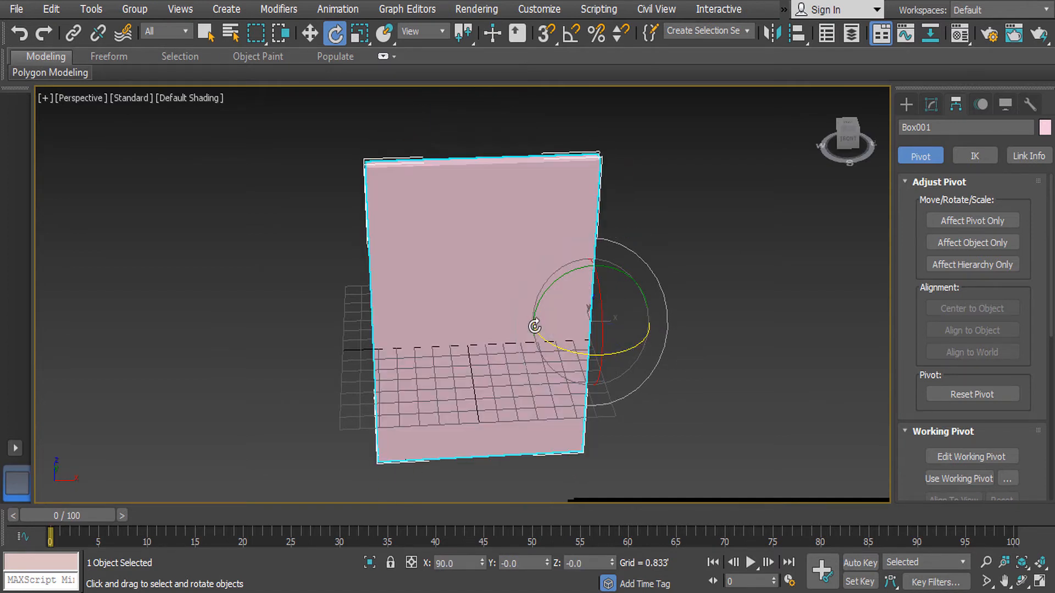
key(f)
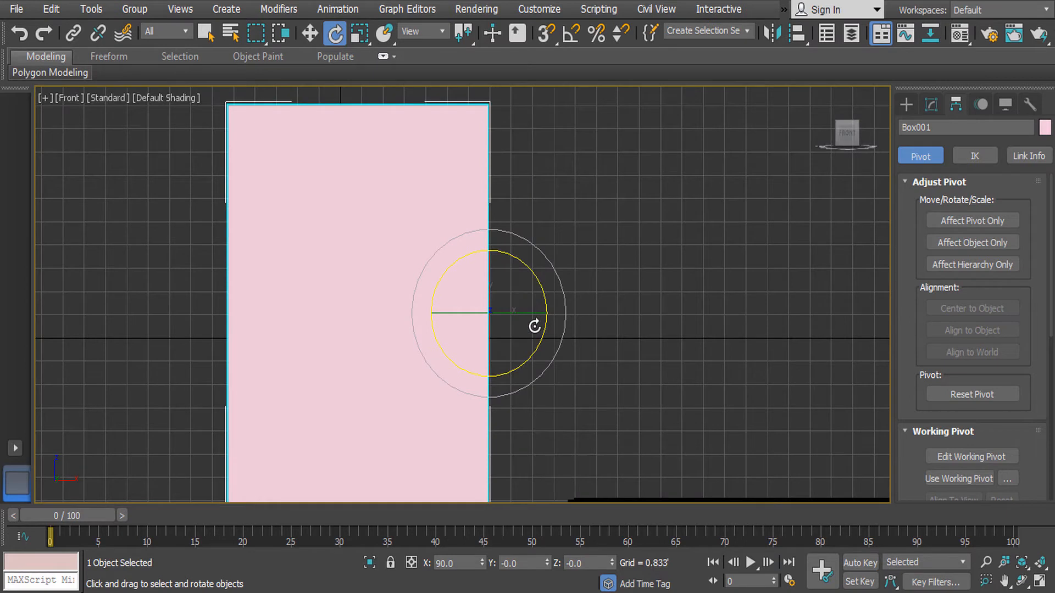
key(z)
drag(604, 315, 587, 303)
key(ctrl+z)
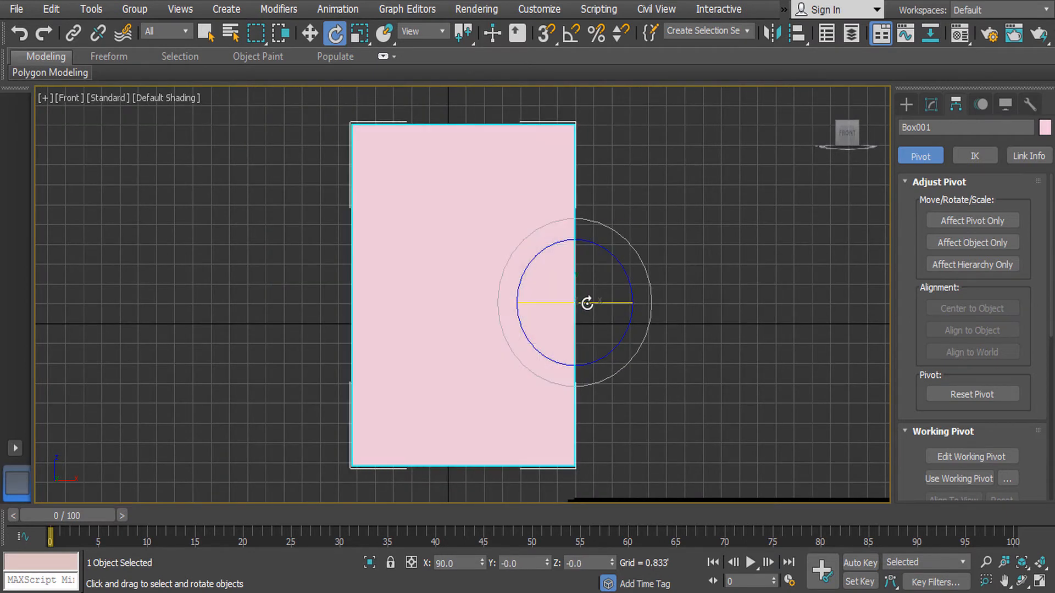
Move only the pivot up to the box's top-right corner, at Z about 8.43', and end pivot editing.
click(970, 219)
middle_drag(636, 259, 641, 329)
key(w)
drag(582, 301, 609, 137)
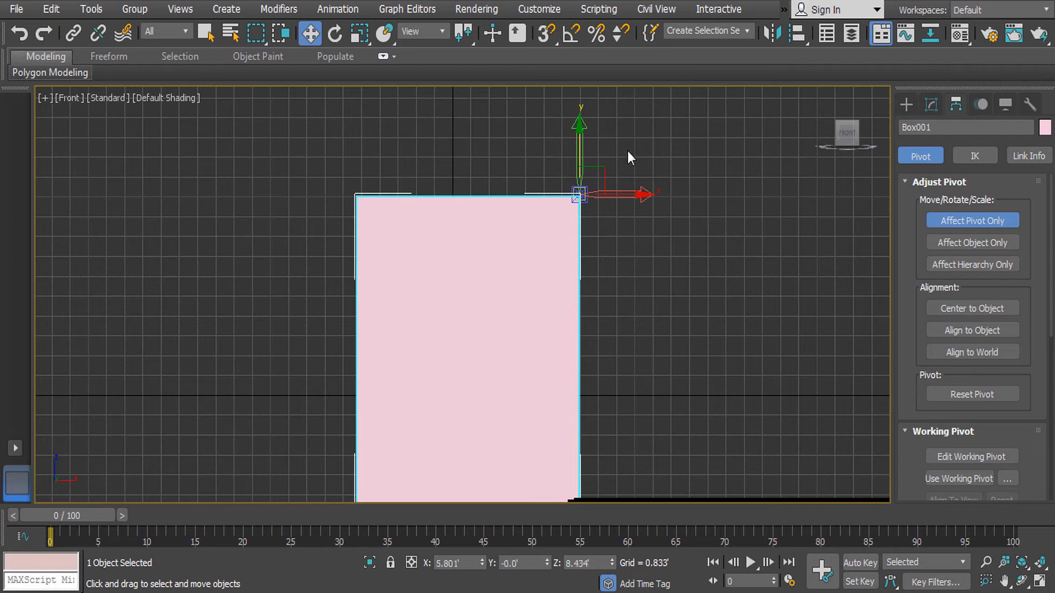
click(952, 223)
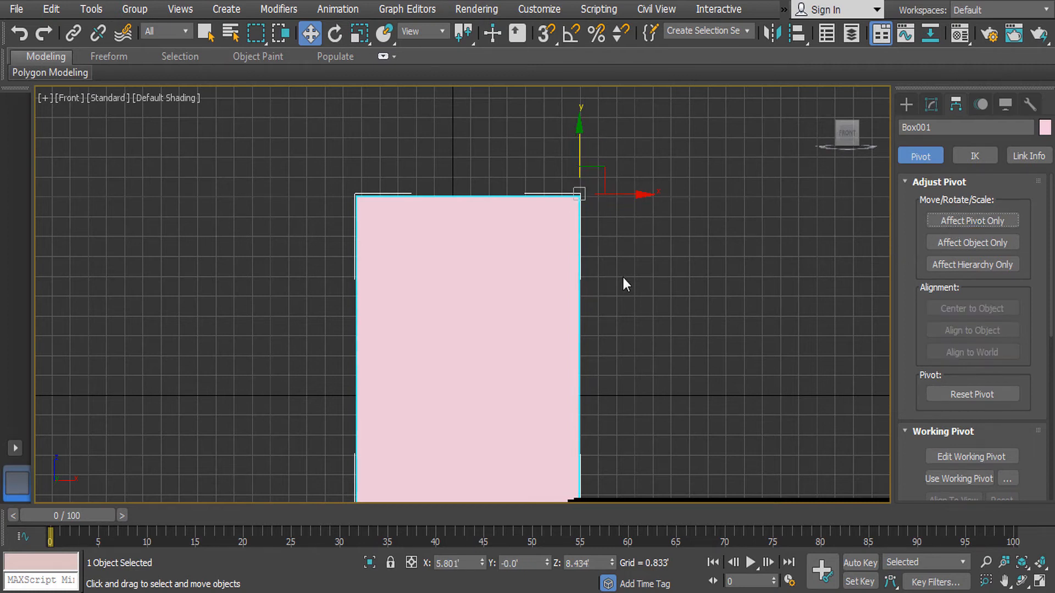
Try rotating the box on different axes around its corner pivot, cancel the rotations and undo the pivot move.
key(p)
scroll(623, 278, up, 3)
middle_drag(623, 278, 621, 325)
scroll(622, 324, down, 3)
key(e)
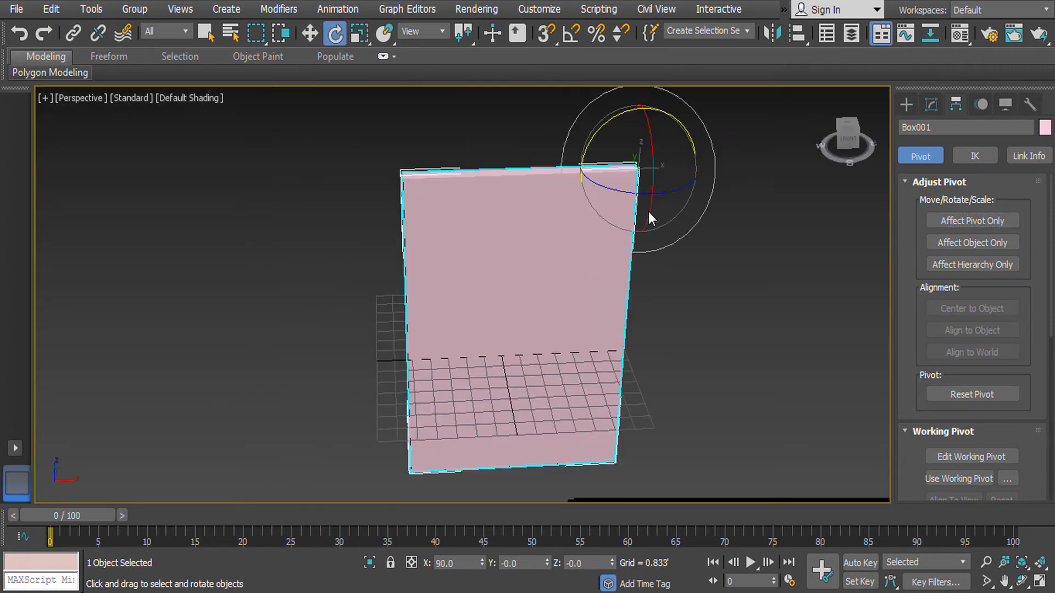
drag(669, 191, 739, 185)
right_click(739, 185)
drag(656, 149, 625, 144)
right_click(626, 144)
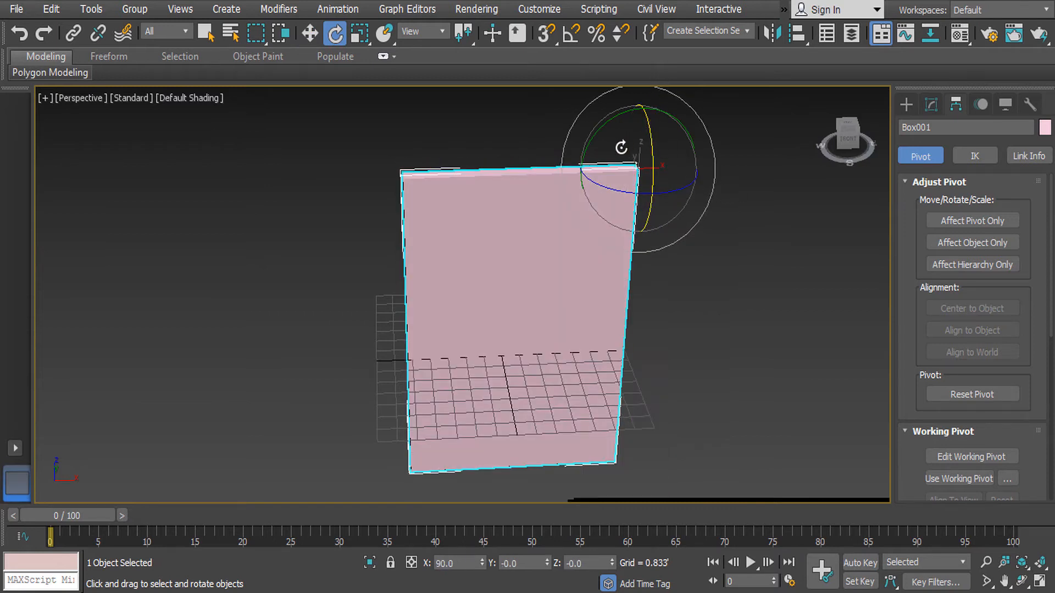
drag(574, 171, 558, 268)
right_click(578, 136)
right_click(558, 269)
key(ctrl+z)
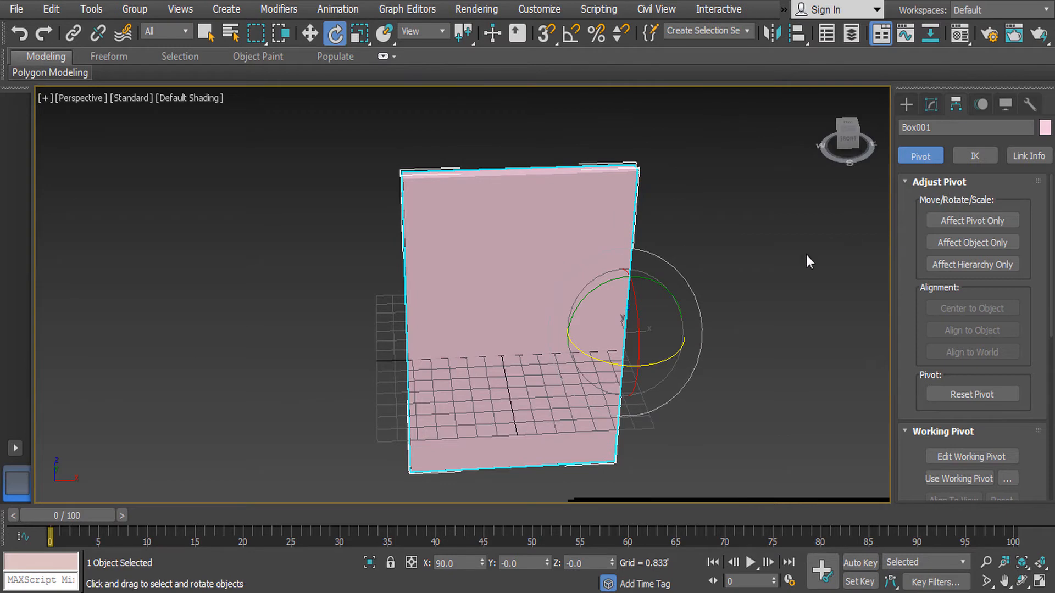
Center the pivot to the object with pivot-only editing in the Front view, and end pivot editing.
key(w)
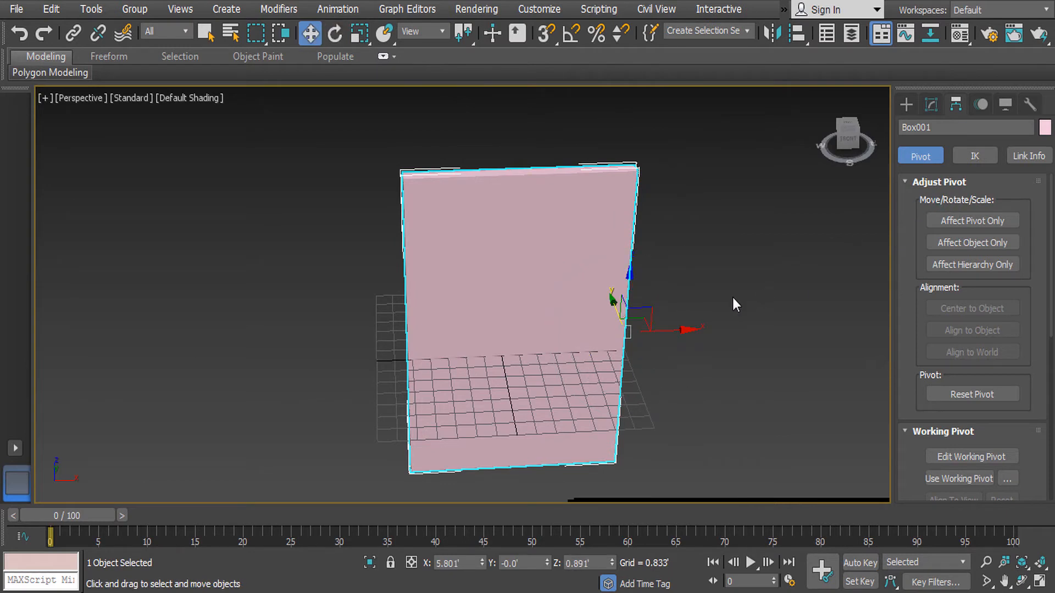
key(f)
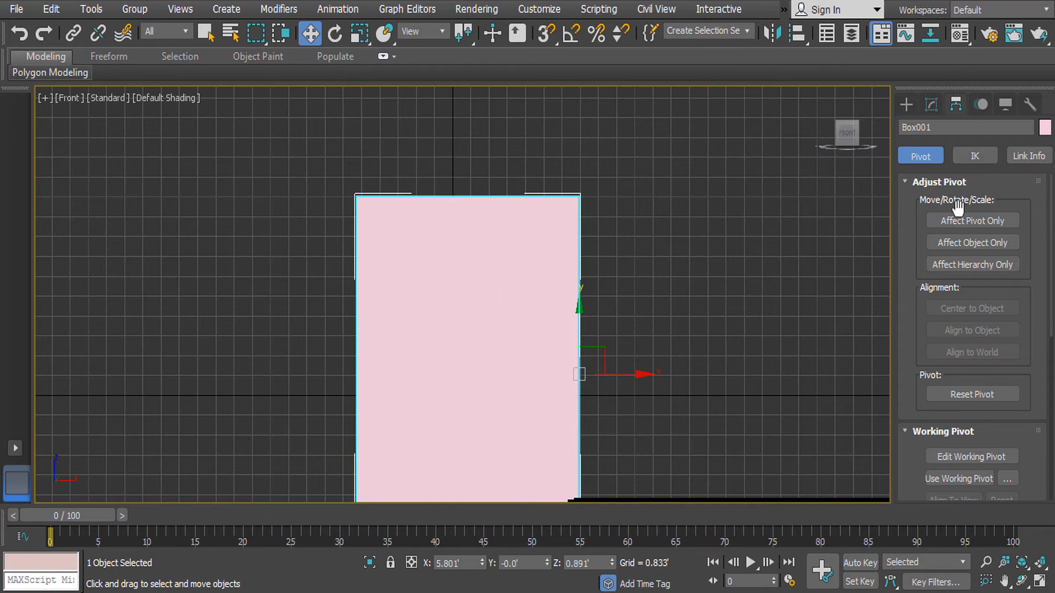
click(956, 223)
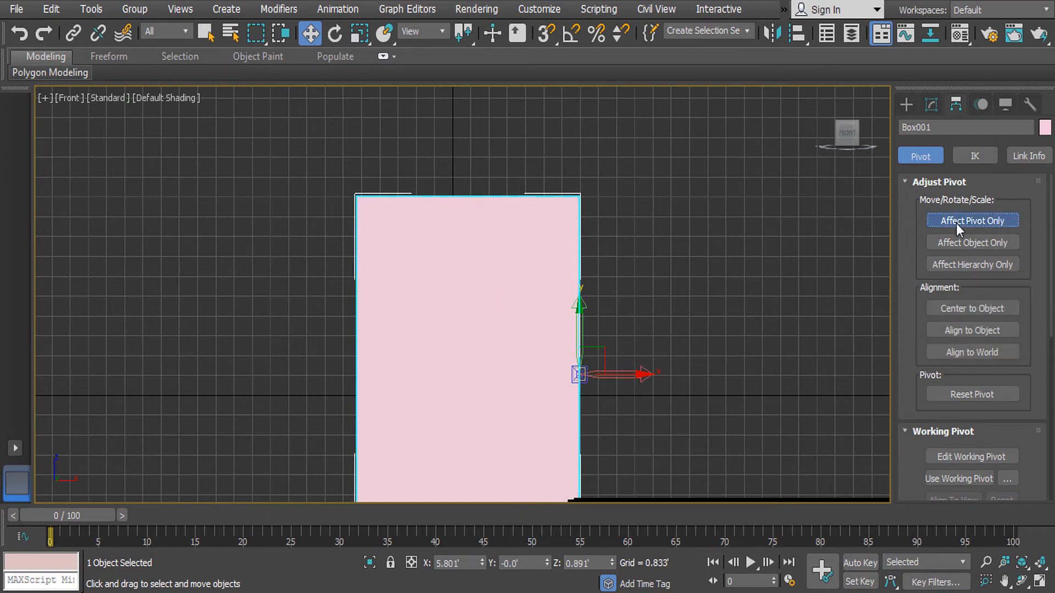
click(982, 308)
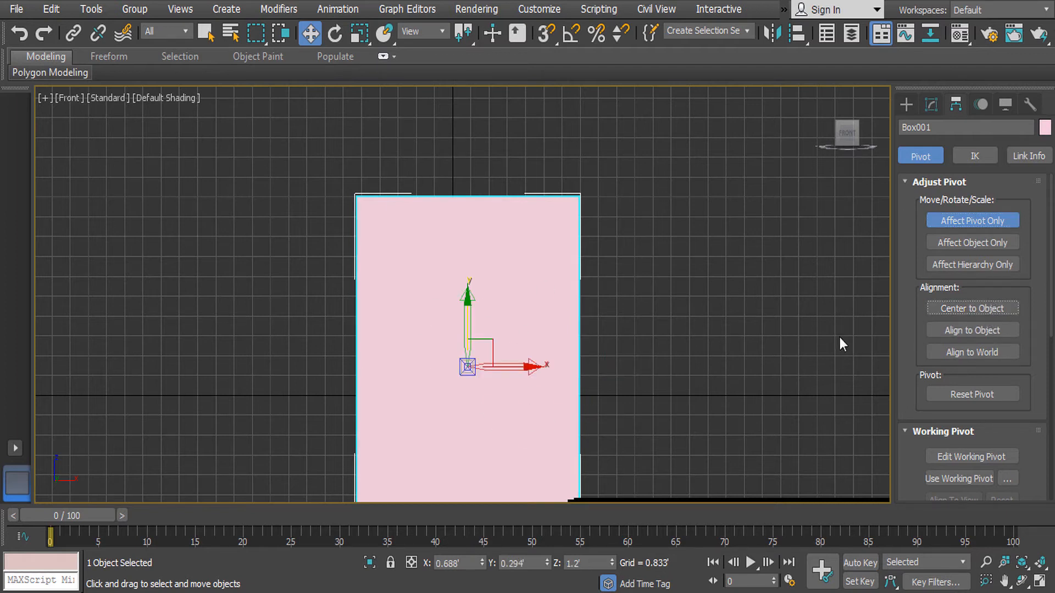
click(991, 220)
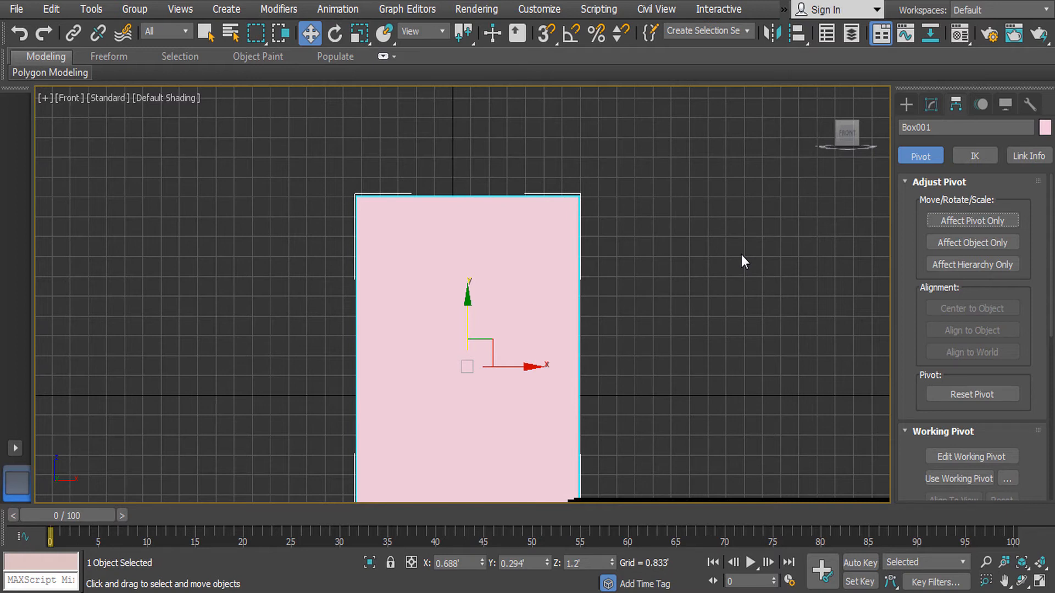
Move the box upward and slightly left in the Front view, to about X -0.37', Z 18.07'.
key(p)
scroll(741, 255, up, 2)
key(f)
scroll(598, 312, down, 4)
scroll(611, 328, down, 1)
key(e)
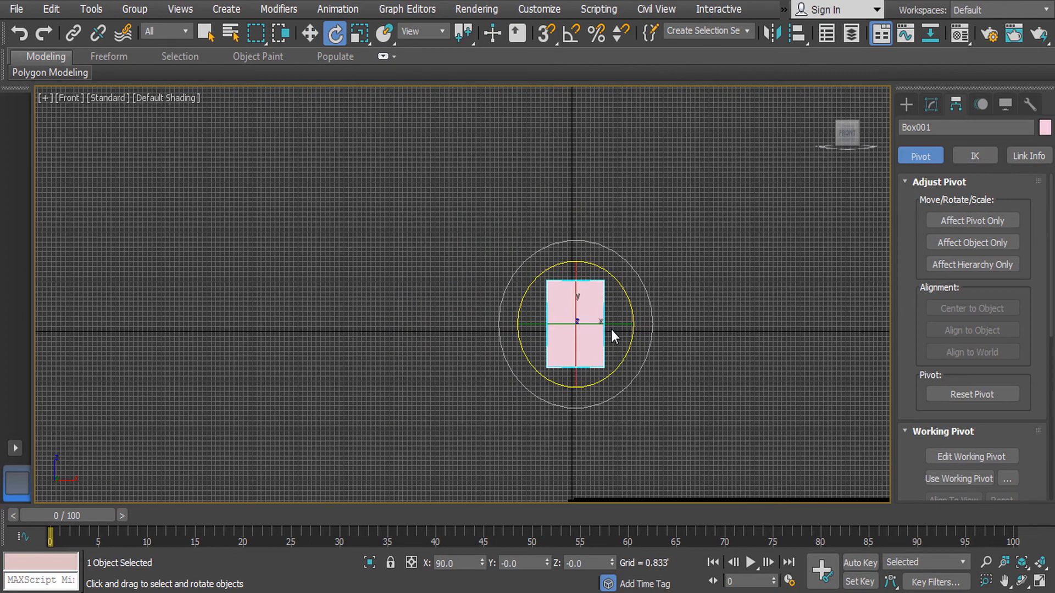
scroll(611, 328, up, 2)
middle_drag(579, 315, 591, 363)
key(w)
drag(556, 361, 544, 161)
middle_drag(561, 194, 544, 338)
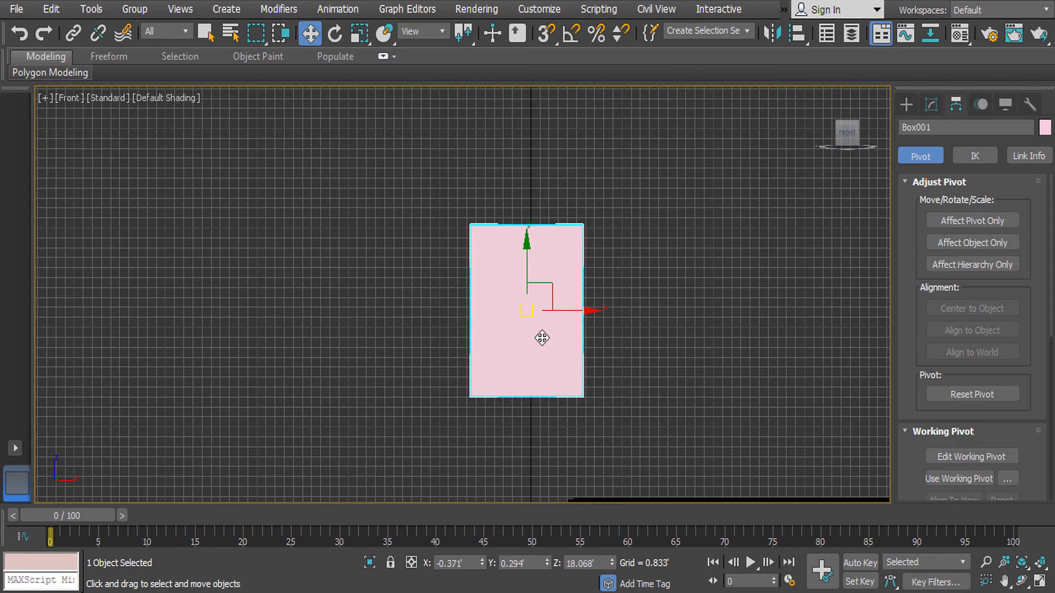
Delete the box and create a sphere of about 1.55' radius on the vertical axis, at about Z 27.4' in the Front view.
key(r)
key(Delete)
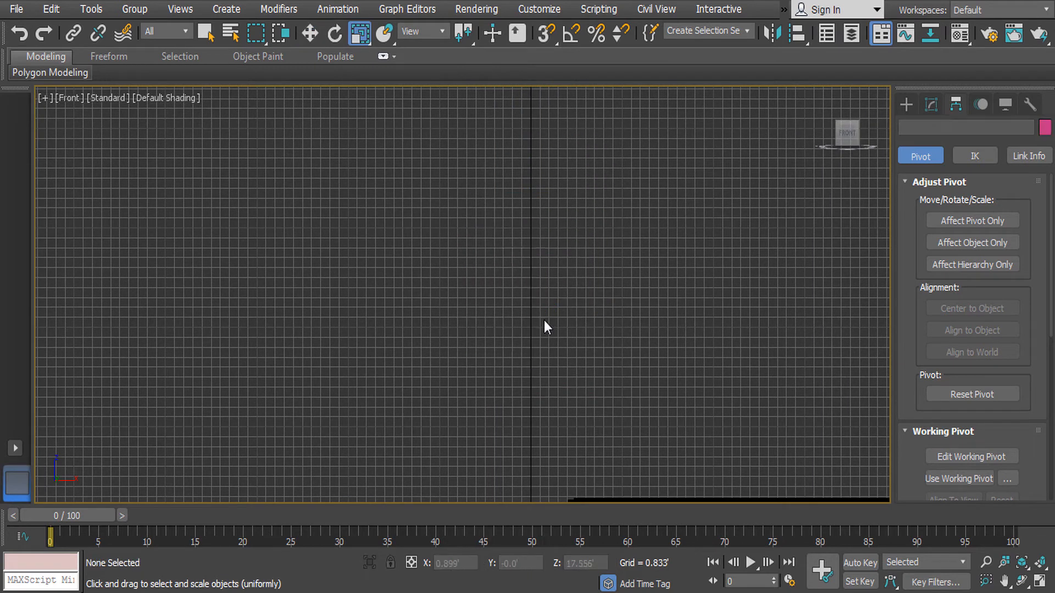
click(931, 104)
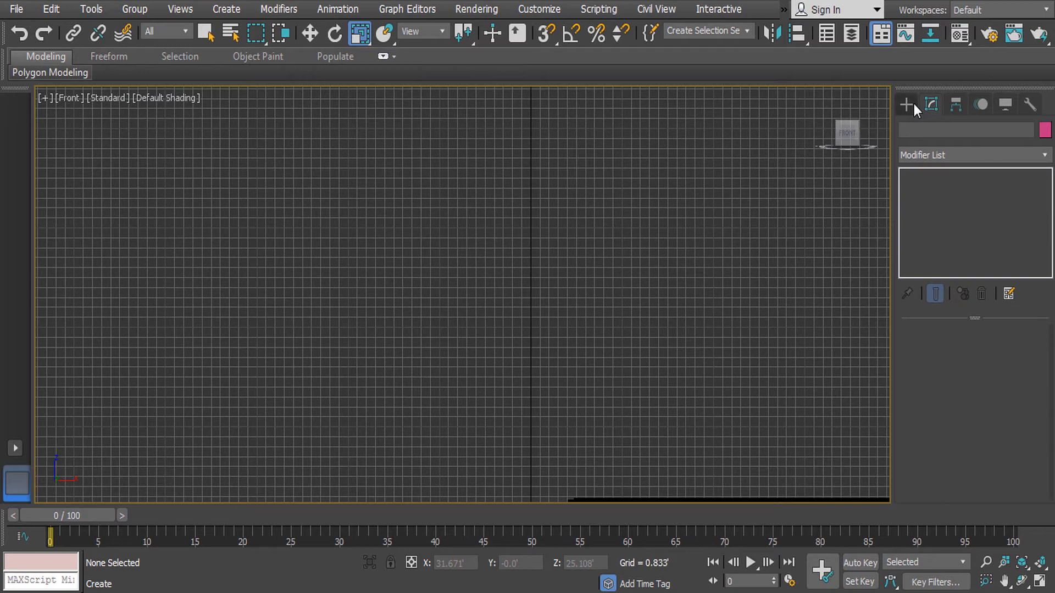
click(911, 105)
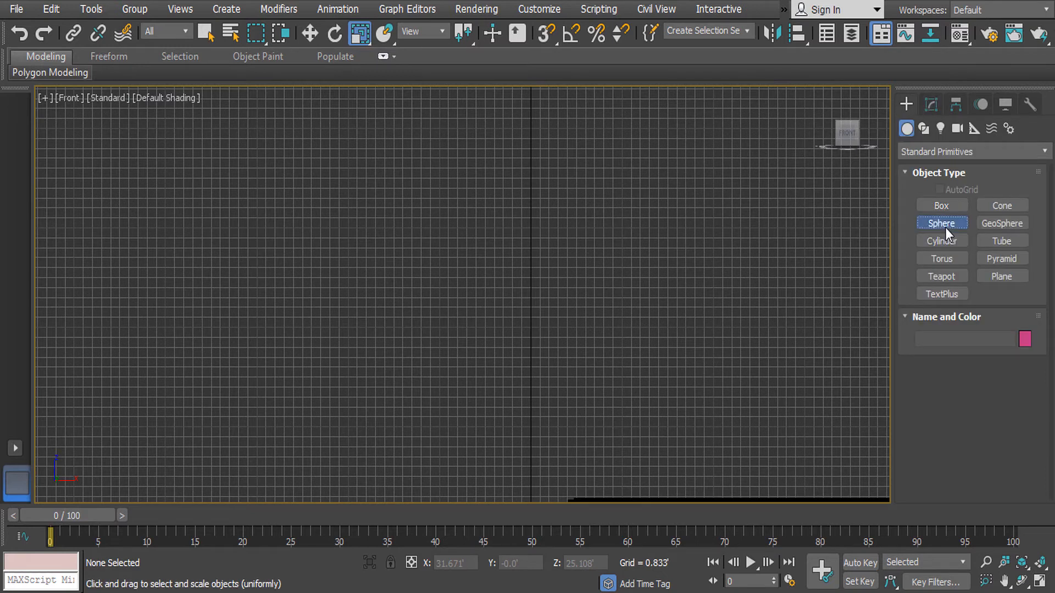
click(941, 225)
drag(530, 198, 543, 212)
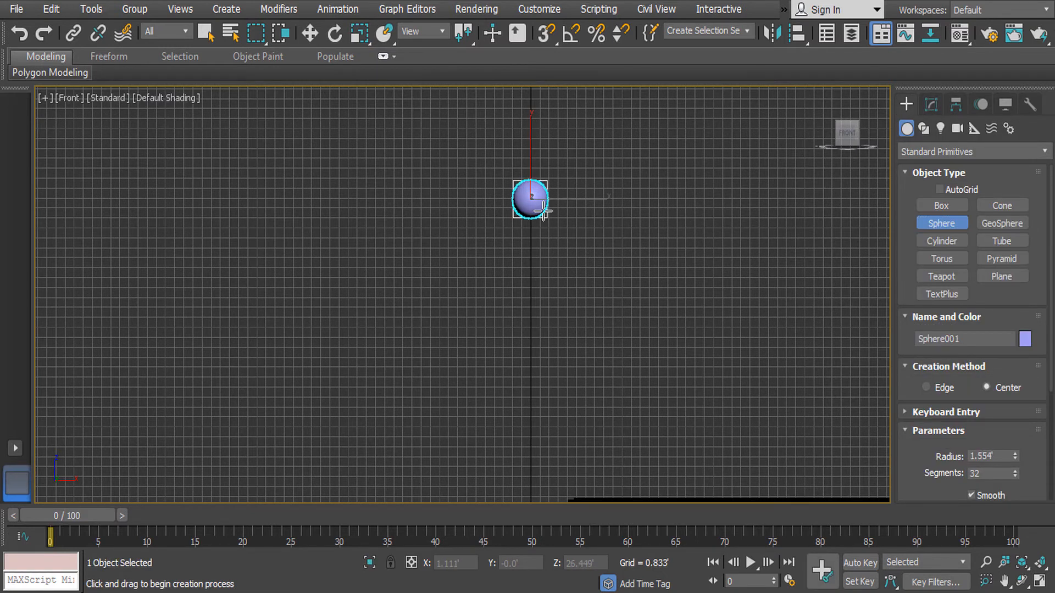
Move only the sphere's pivot down to the grid origin, at about X 0.07', Z 0', and end pivot editing.
key(w)
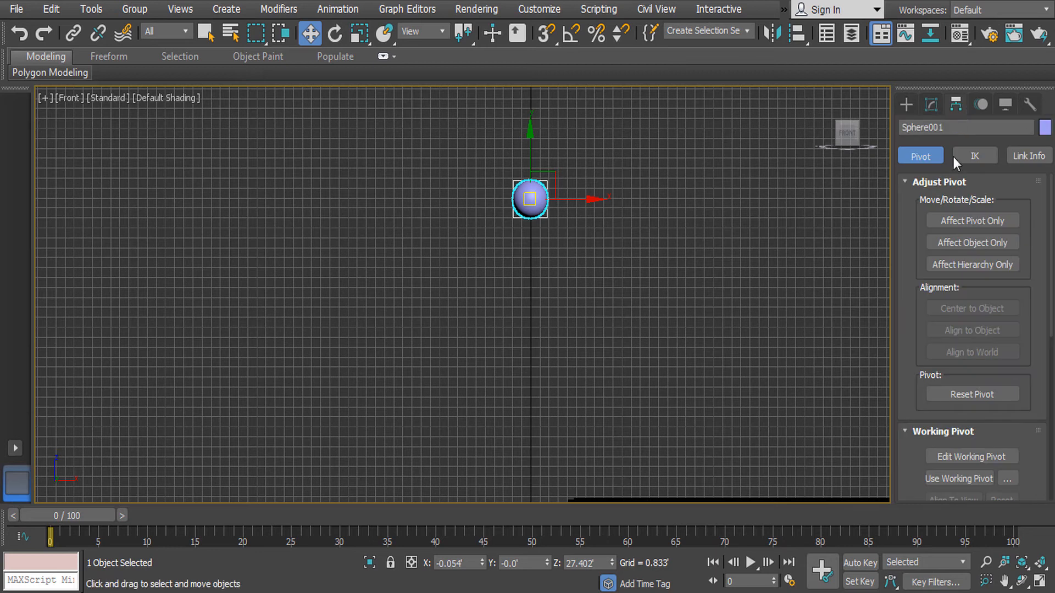
click(953, 216)
middle_drag(561, 222, 561, 166)
drag(530, 98, 536, 343)
middle_drag(538, 347, 539, 189)
scroll(540, 189, up, 5)
middle_drag(575, 102, 550, 91)
drag(548, 89, 540, 362)
middle_drag(540, 339, 546, 202)
scroll(554, 227, up, 3)
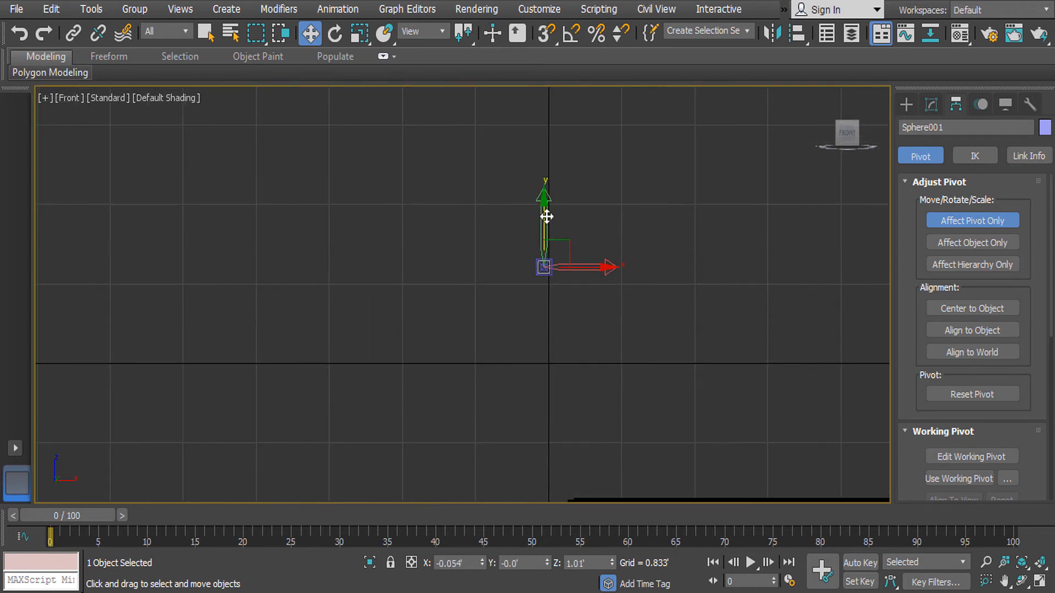
drag(544, 217, 546, 308)
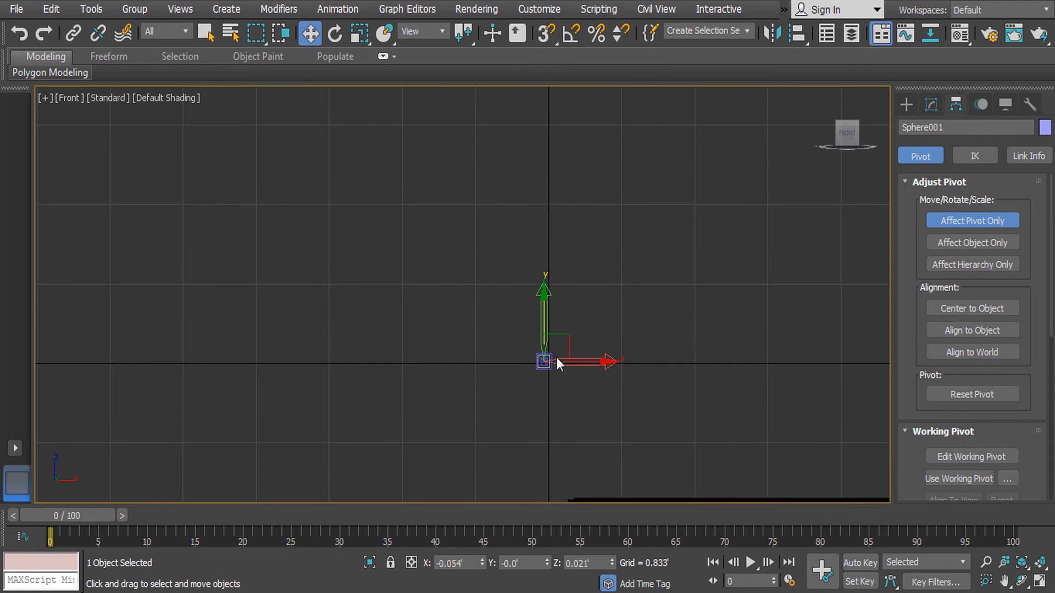
drag(566, 362, 570, 360)
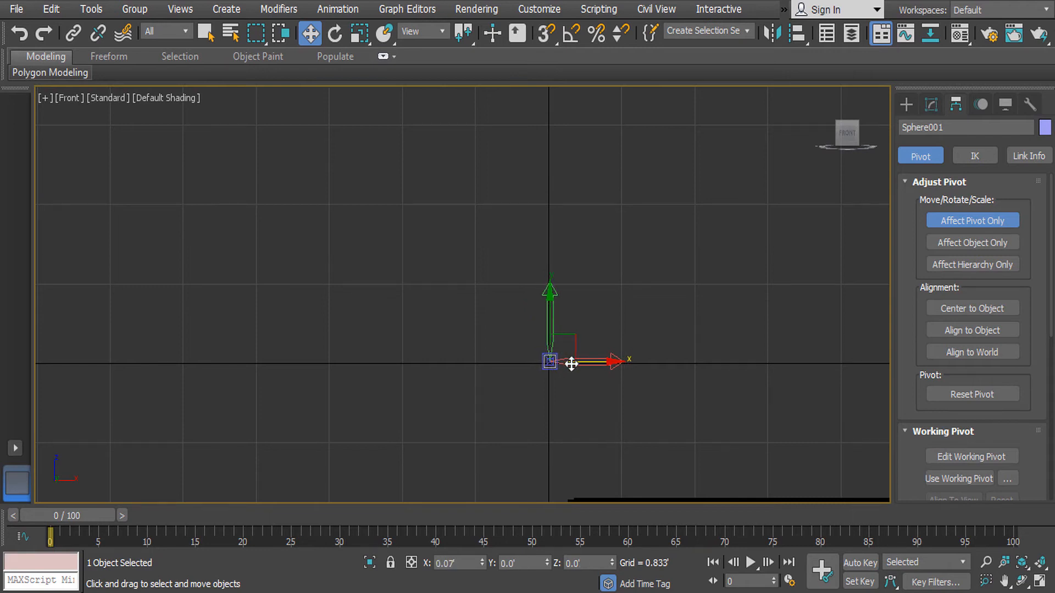
click(995, 221)
Try rotate-cloning the sphere around its pivot by about 10.05° with 30 copies, and undo the copies.
middle_drag(648, 314, 646, 336)
scroll(645, 316, down, 3)
scroll(645, 315, down, 4)
middle_drag(665, 258, 549, 422)
scroll(601, 340, down, 3)
key(e)
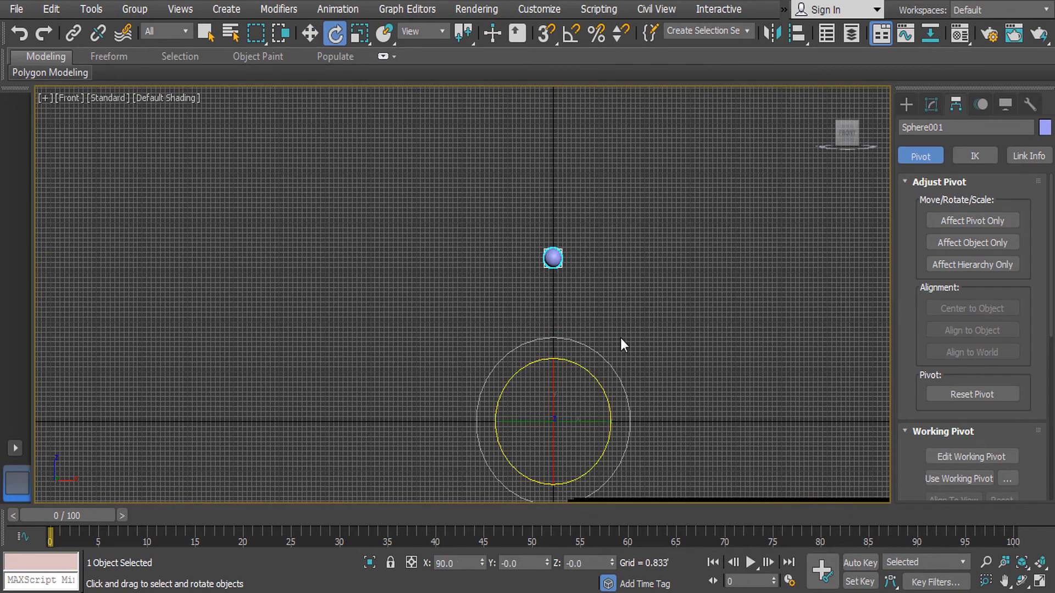
middle_drag(602, 338, 623, 290)
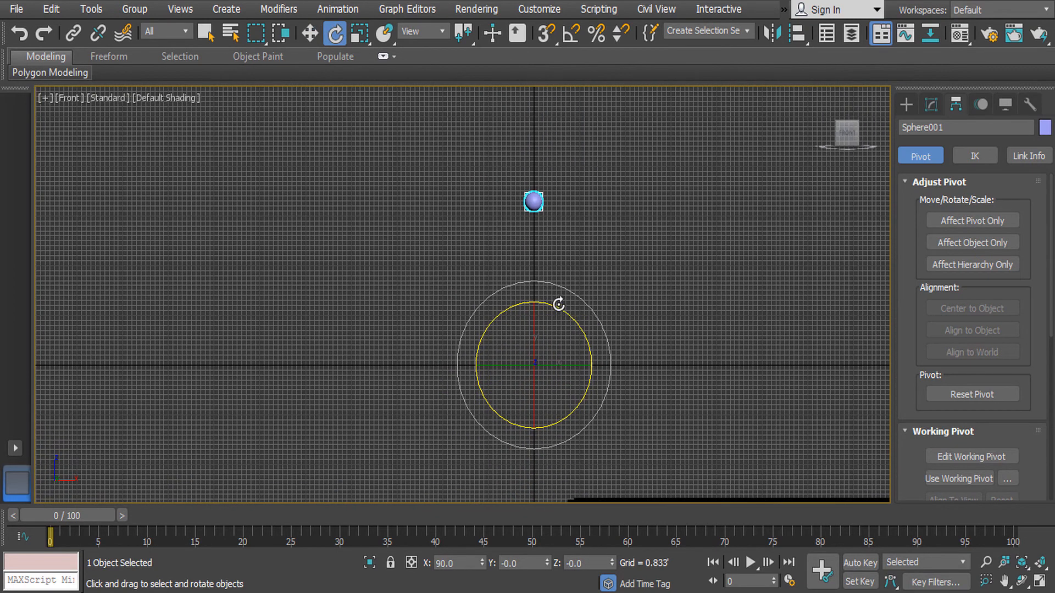
shift+drag(559, 304, 573, 319)
click(592, 366)
drag(531, 196, 813, 205)
double_click(830, 316)
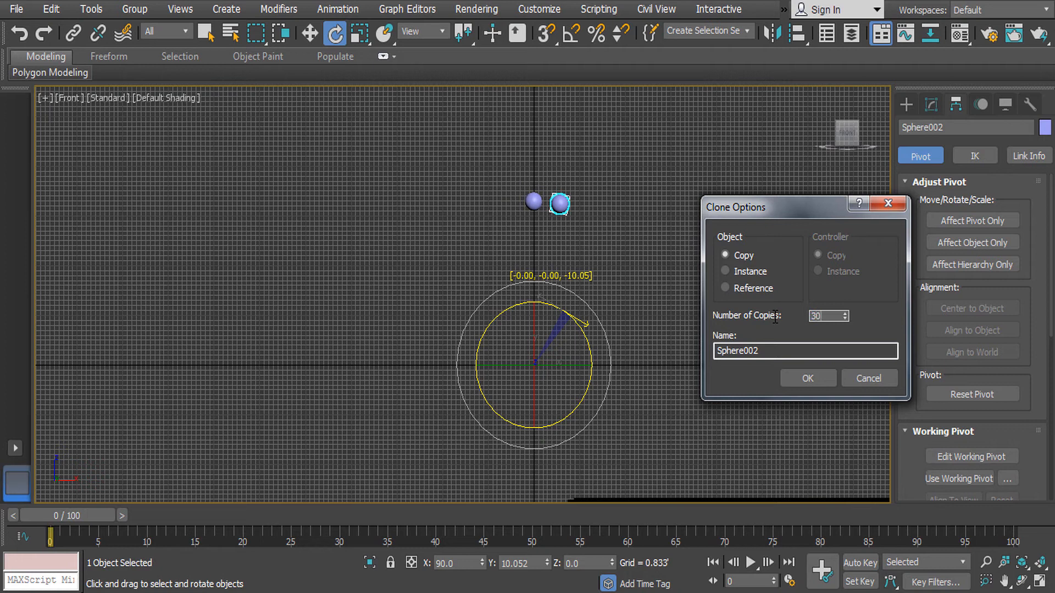
click(822, 377)
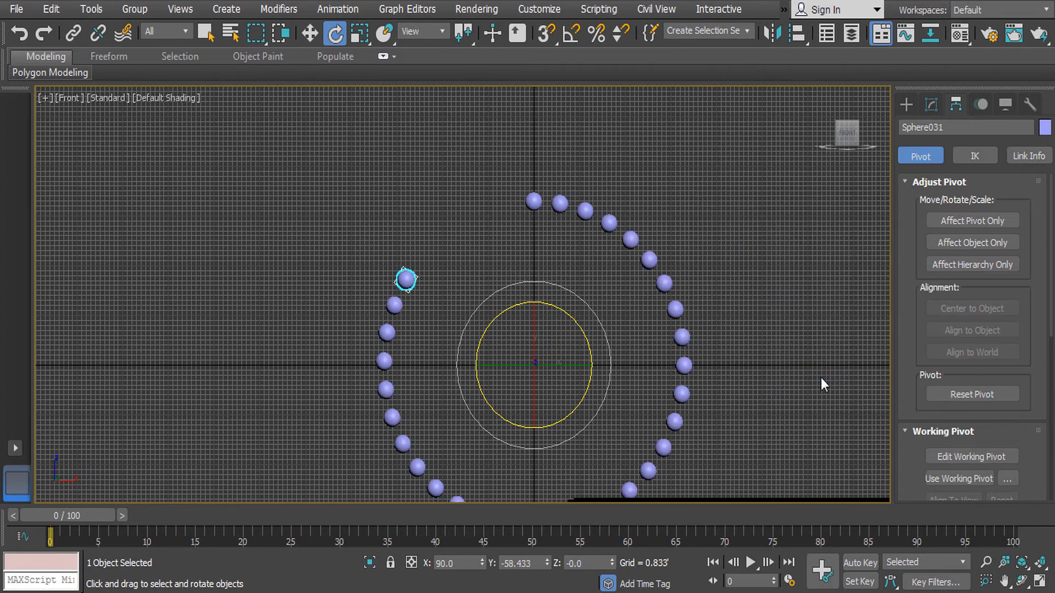
key(ctrl+z)
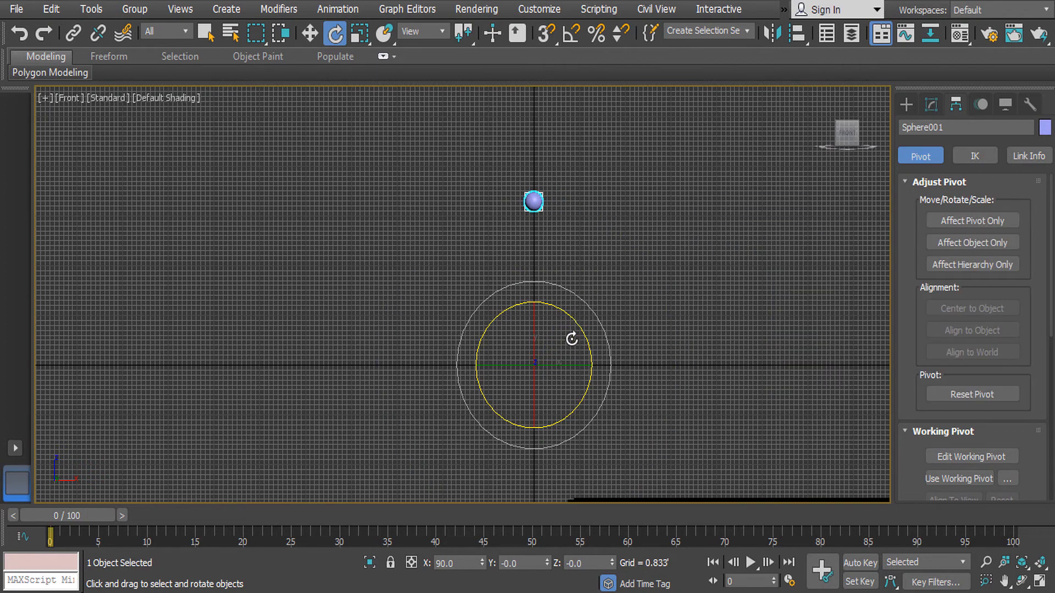
Try rotate-cloning the sphere by about 9.85° with 35 copies, and undo the copies.
mouse_move(569, 309)
shift+mouse_down()
mouse_move(584, 319)
mouse_move(517, 307)
shift+mouse_up()
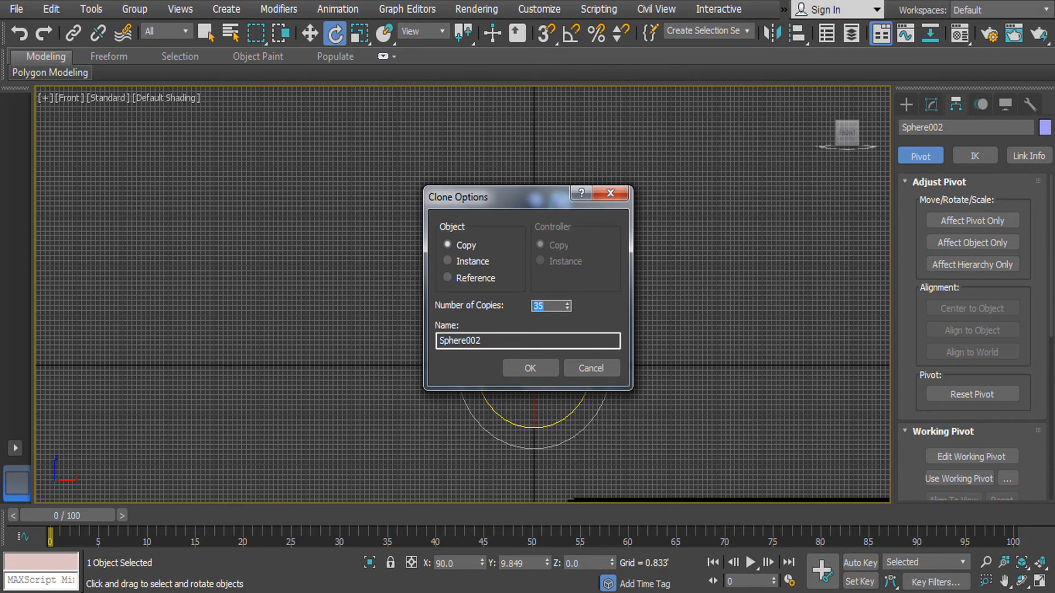
click(537, 368)
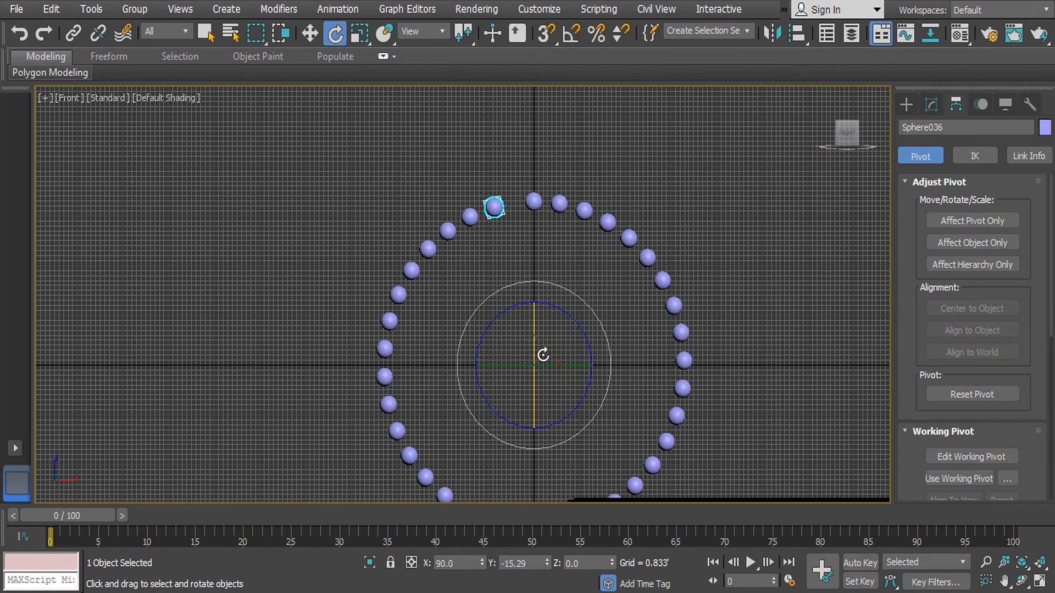
middle_drag(611, 313, 604, 289)
key(ctrl+z)
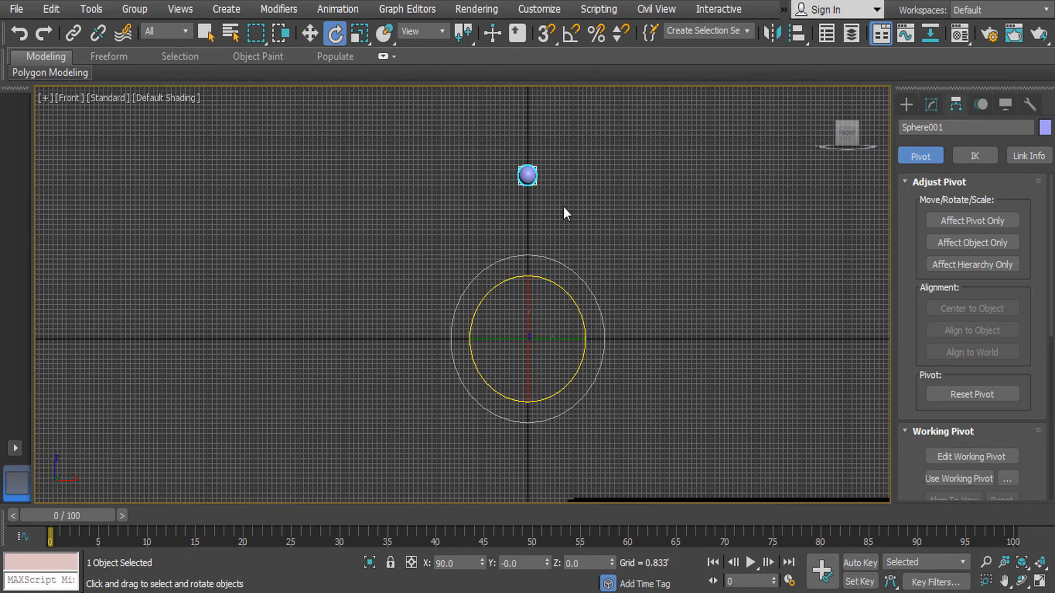
Try two more rotated clone sets of the sphere, by about 8.56° and about 10.1°, and undo both.
shift+drag(556, 287, 568, 293)
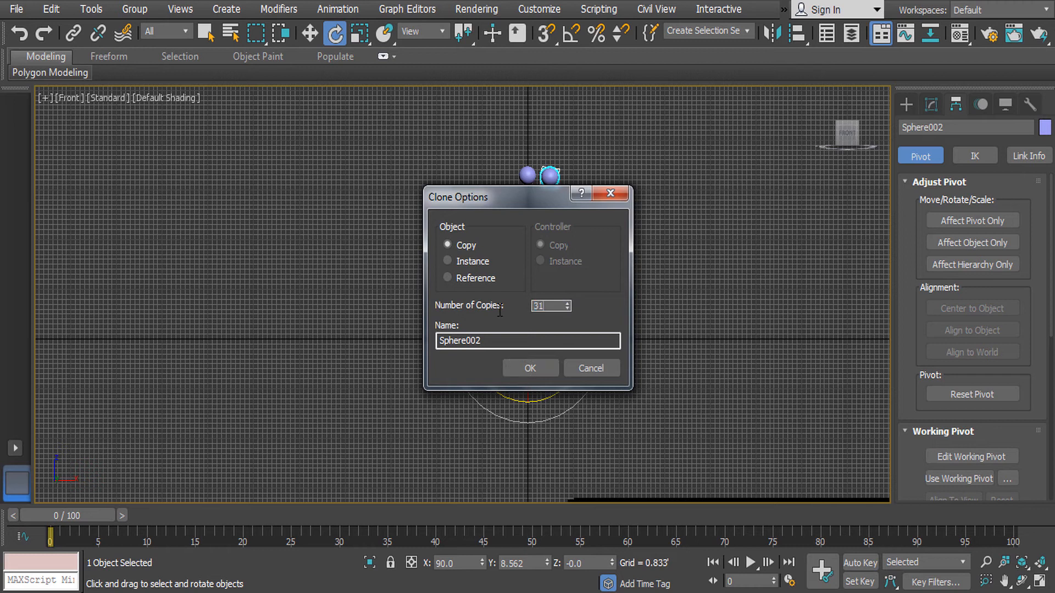
click(527, 367)
key(ctrl+z)
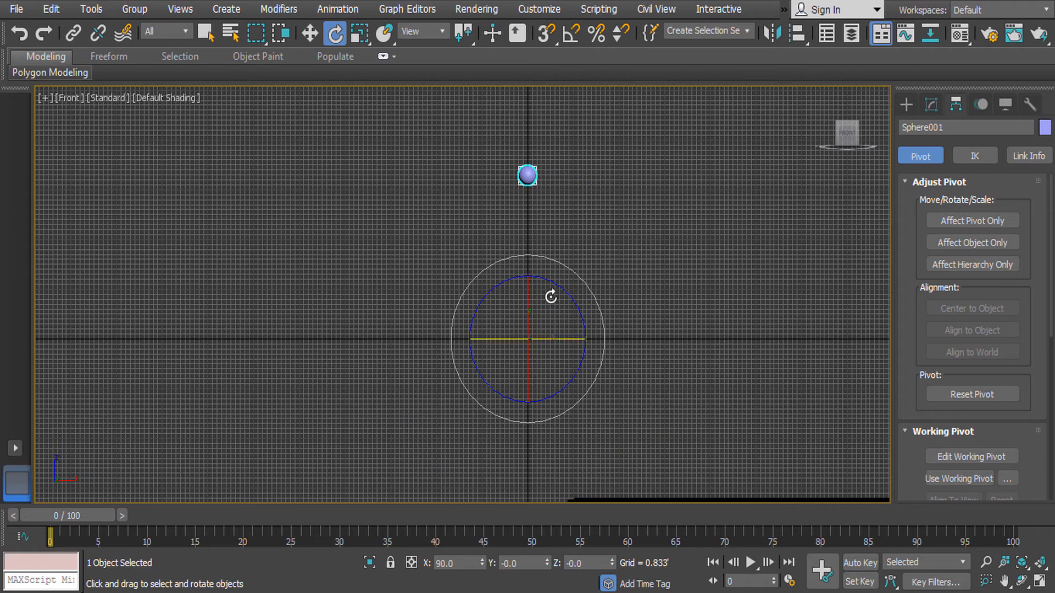
mouse_move(560, 286)
shift+mouse_down()
mouse_move(571, 301)
mouse_move(520, 311)
shift+mouse_up()
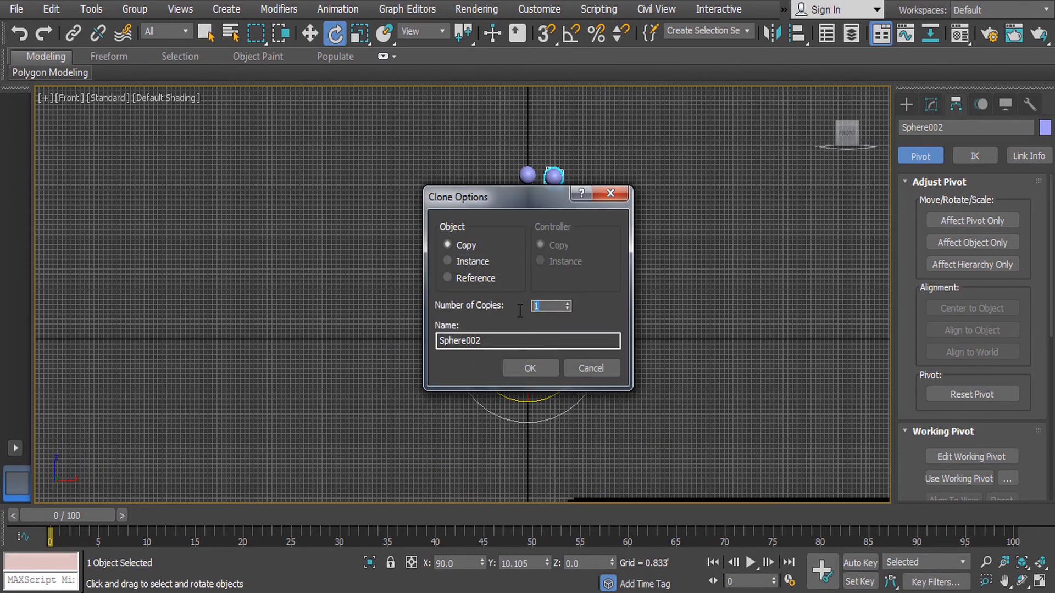
click(539, 367)
key(ctrl+z)
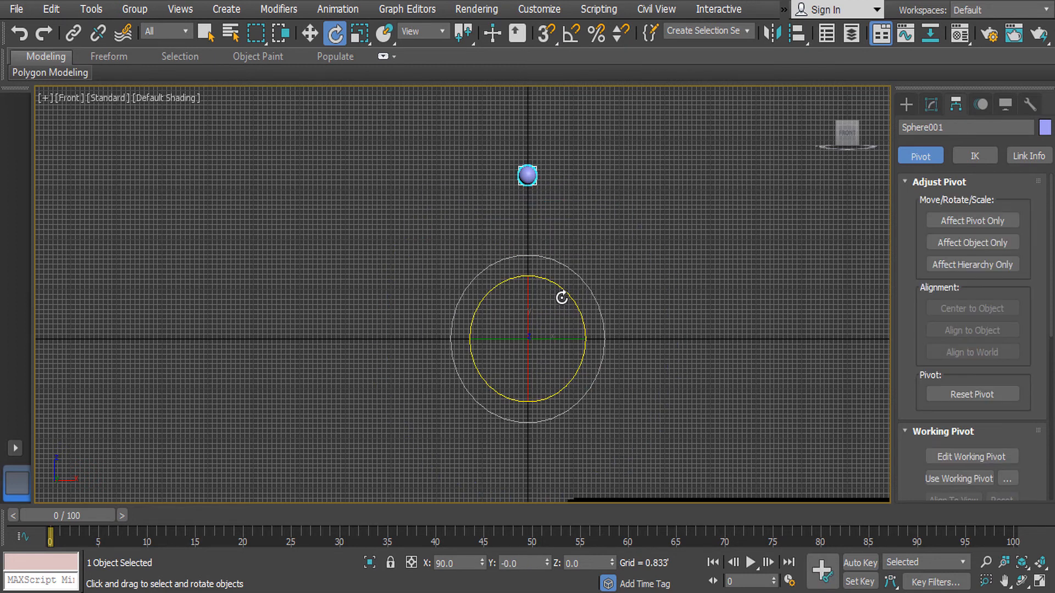
Try rotate-cloning the sphere by about 7.83° with 37 copies and by about 10.41° with 40 copies, undoing both sets.
mouse_move(566, 291)
shift+mouse_down()
mouse_move(581, 297)
mouse_move(526, 303)
shift+mouse_up()
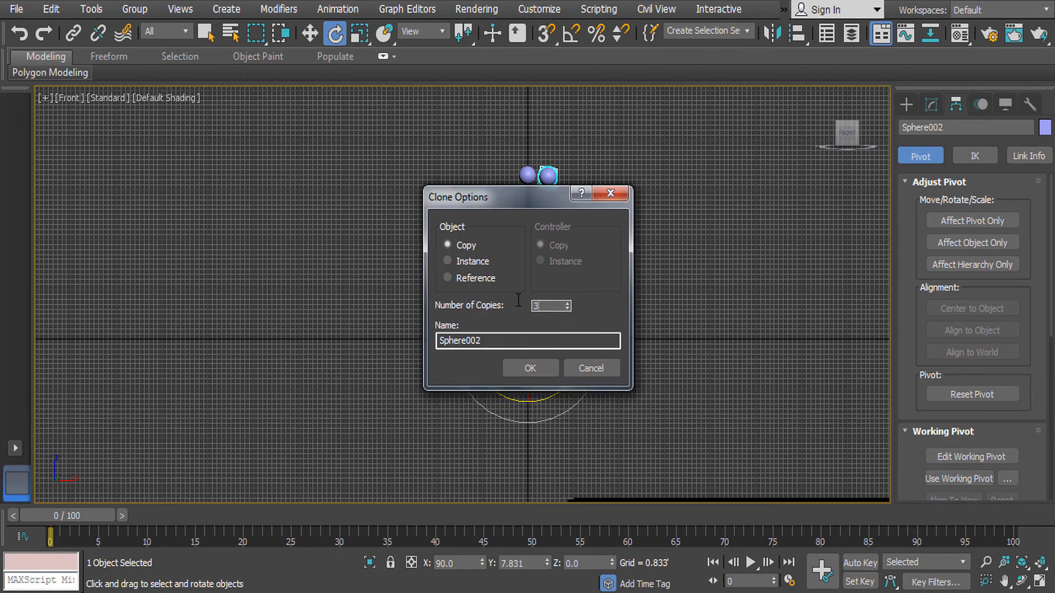
click(536, 370)
key(ctrl+z)
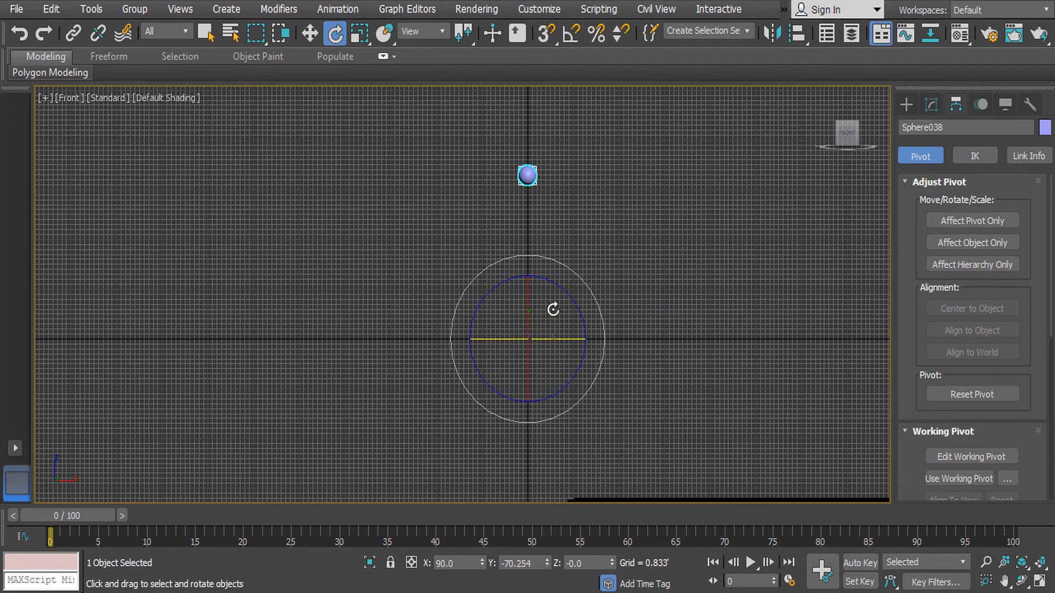
mouse_move(562, 289)
shift+mouse_down()
mouse_move(572, 297)
mouse_move(503, 302)
shift+mouse_up()
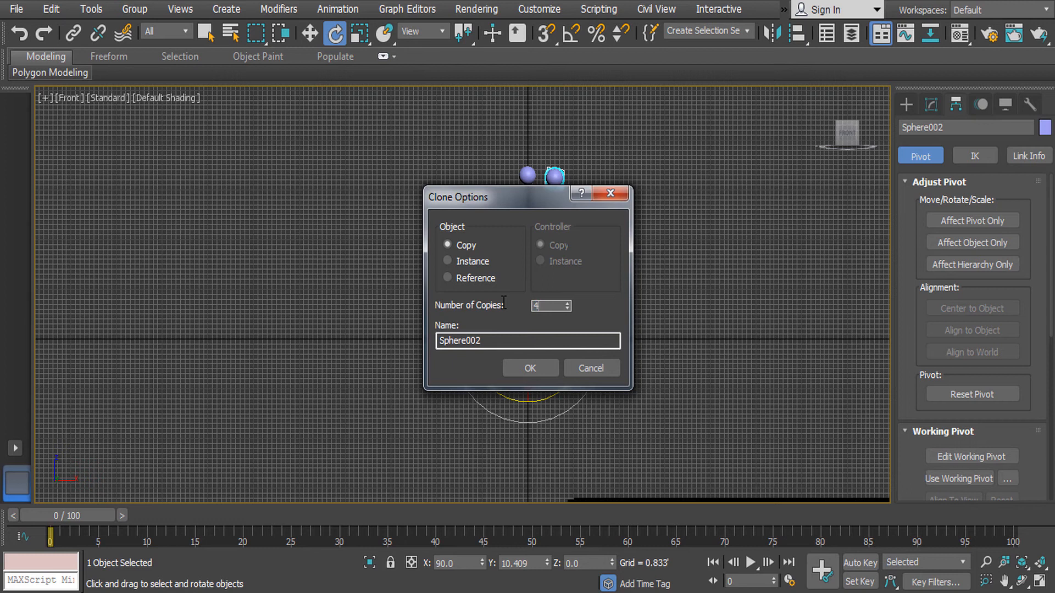
click(517, 365)
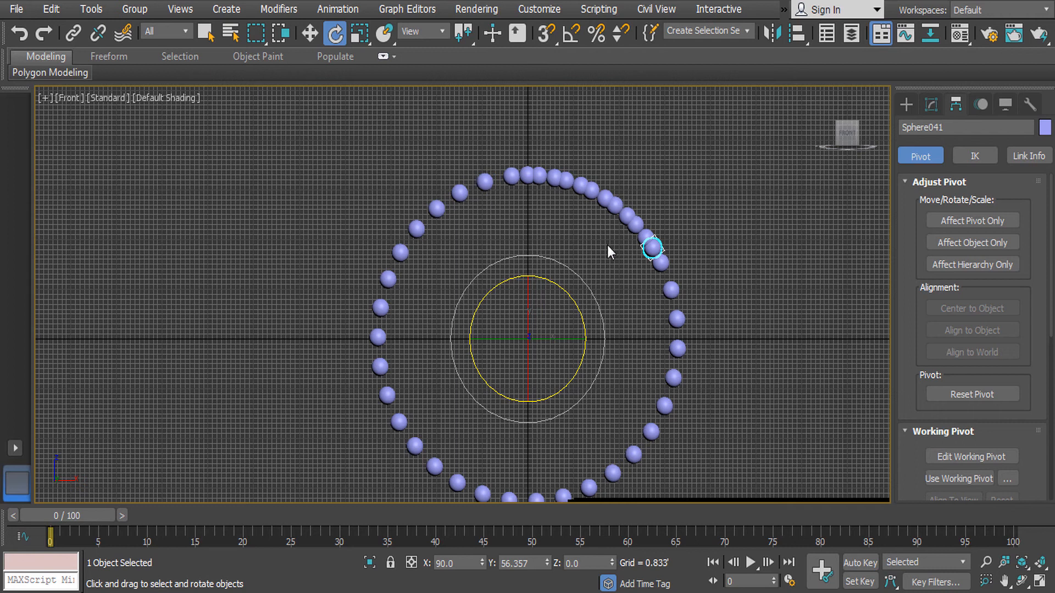
key(ctrl+z)
Rotate-clone the sphere around its pivot by about 9.78° with 36 copies to form a closed ring, and clear the selection.
shift+drag(572, 292, 570, 303)
click(555, 305)
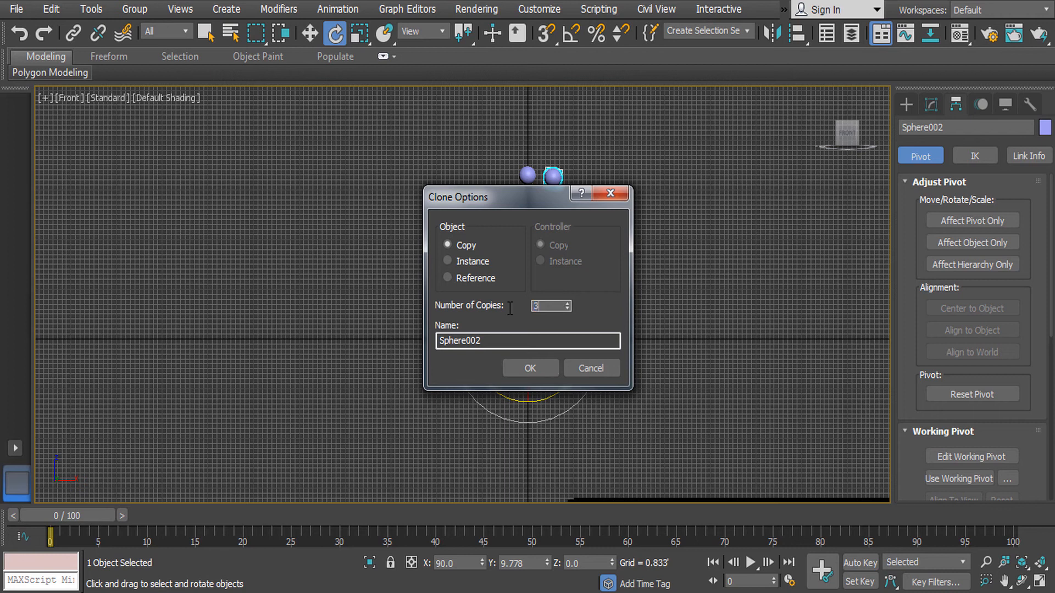
text(37)
click(536, 367)
scroll(660, 281, down, 4)
scroll(660, 280, up, 4)
click(660, 278)
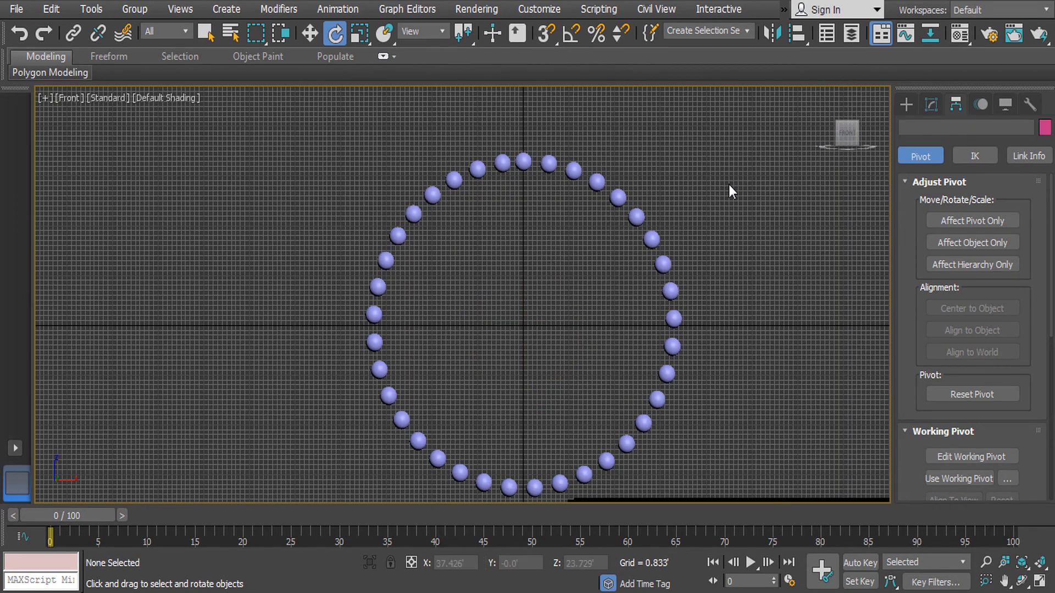
Select all spheres in the ring, examine them in the Perspective view, and return to a Front view framed on the ring.
scroll(559, 238, down, 3)
drag(334, 156, 713, 474)
alt+middle_drag(502, 296, 624, 329)
key(f)
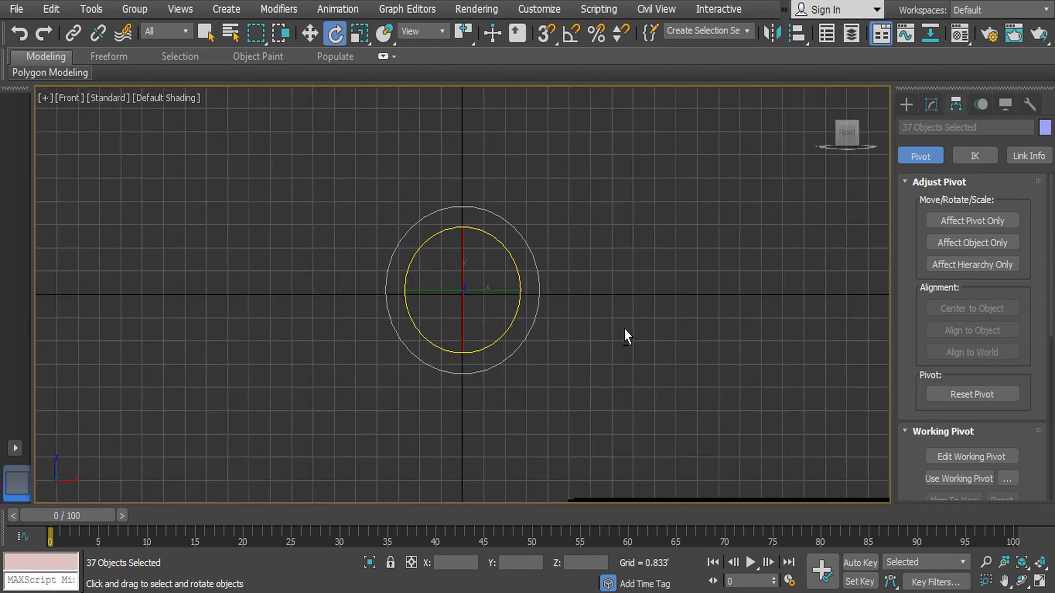
scroll(525, 301, up, 2)
key(p)
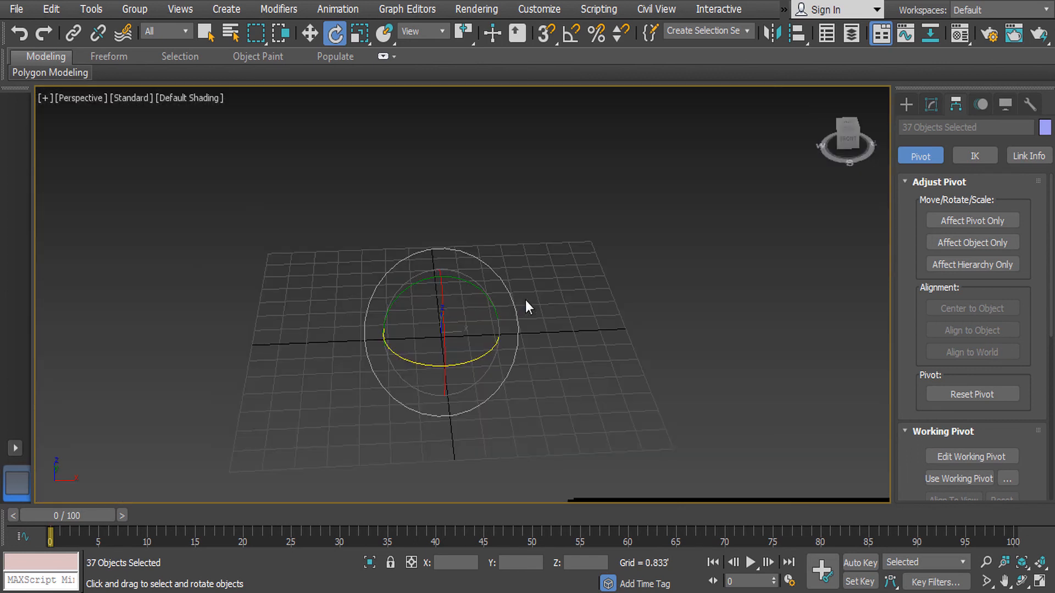
key(z)
alt+middle_drag(526, 300, 560, 344)
click(663, 346)
drag(297, 228, 621, 476)
key(f)
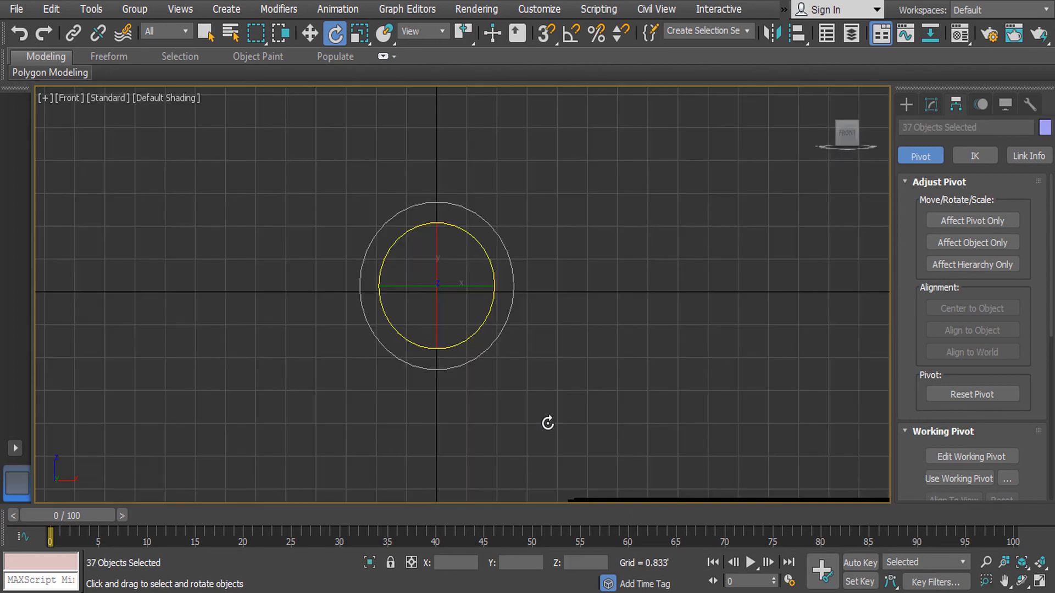
key(z)
Draw a Circle spline in the Front view, starting above and left of the ring's center and roughly as large as the ring.
click(906, 105)
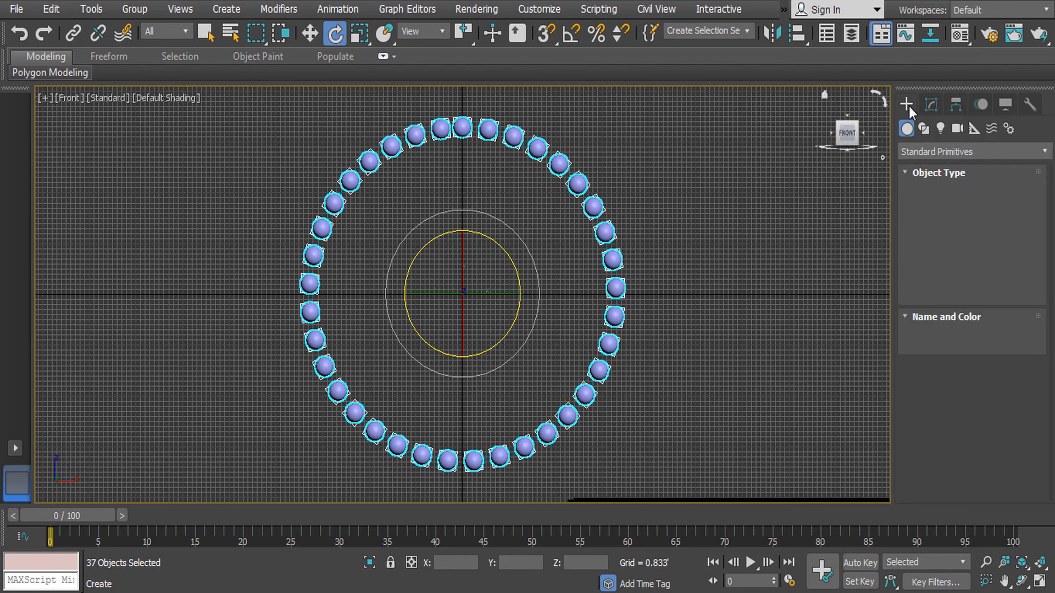
click(927, 106)
click(904, 104)
middle_drag(700, 285, 701, 287)
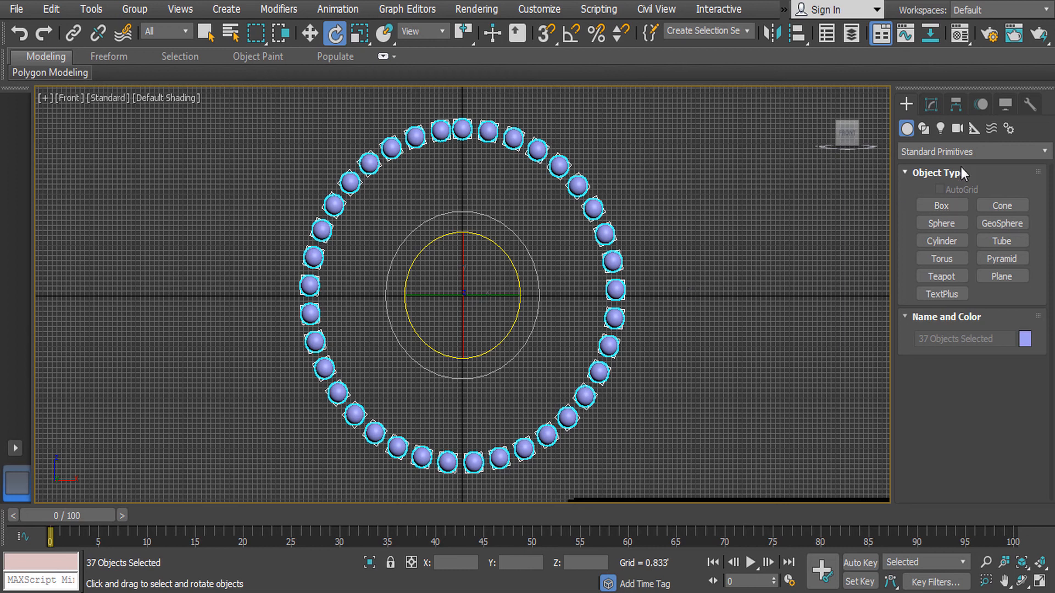
click(924, 130)
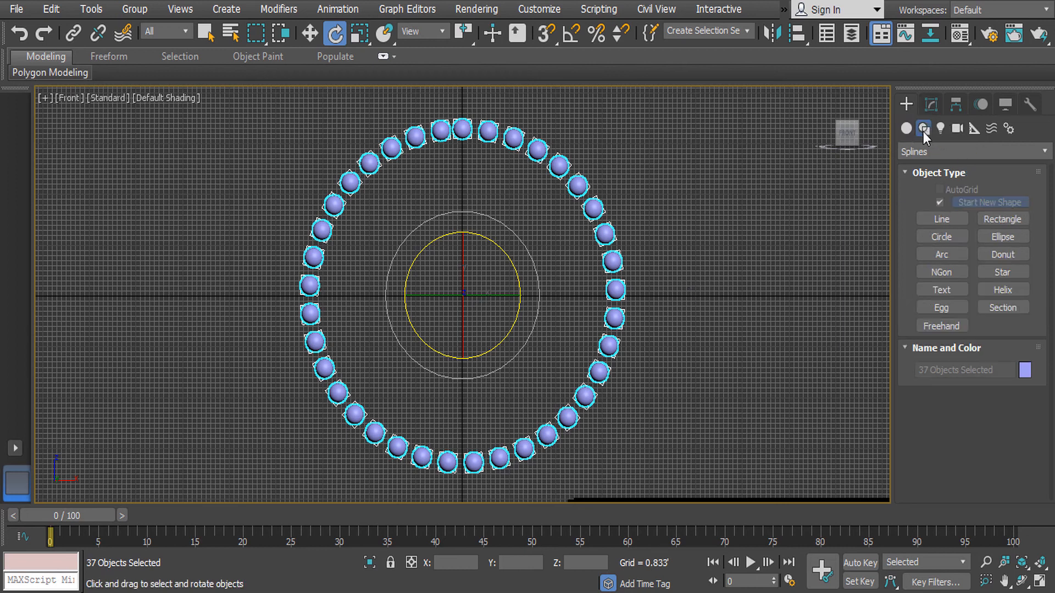
click(941, 237)
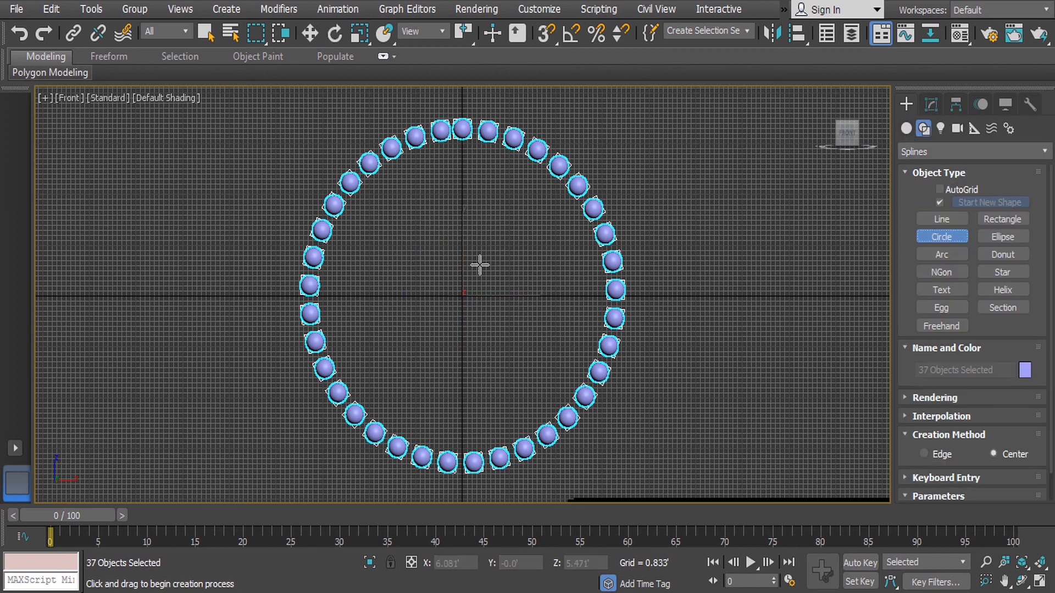
drag(430, 244, 546, 384)
Try to move and scale the circle to fit the ring of spheres, and undo the circle.
key(w)
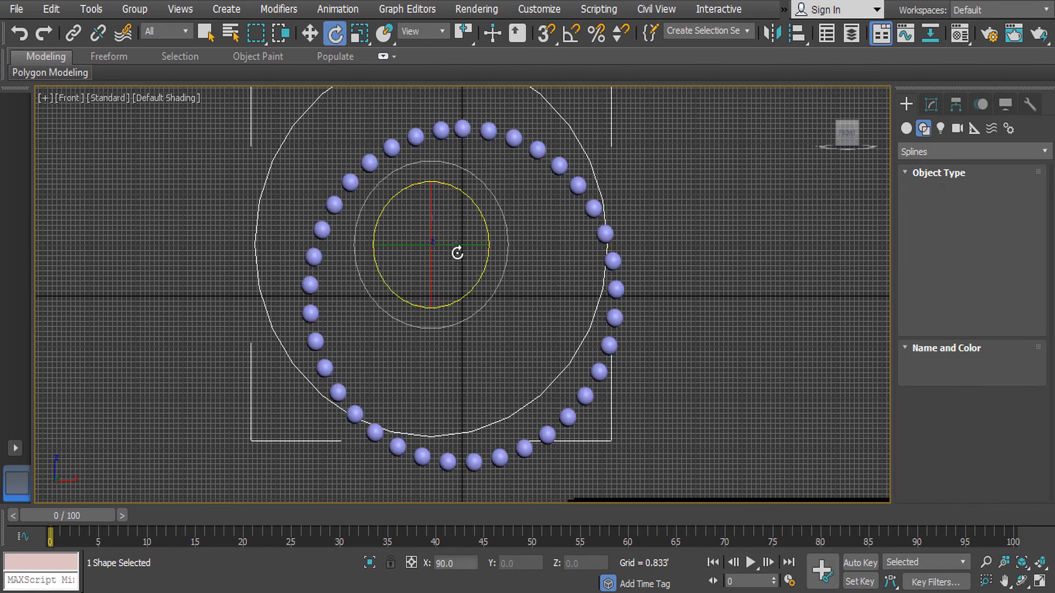
drag(441, 265, 491, 303)
key(r)
click(461, 291)
key(ctrl+z)
key(e)
key(w)
drag(464, 236, 464, 235)
click(474, 266)
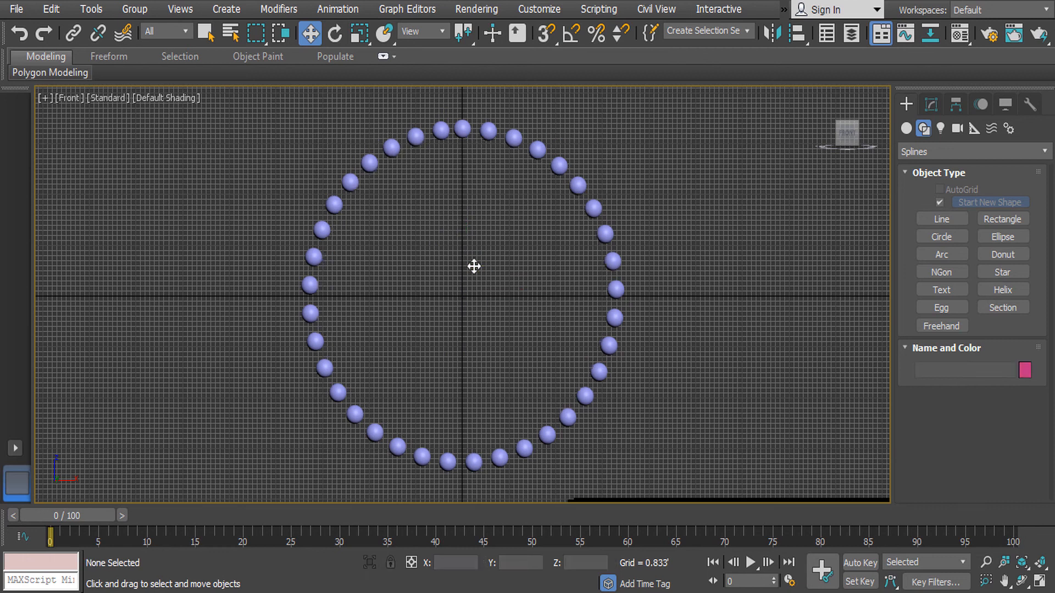